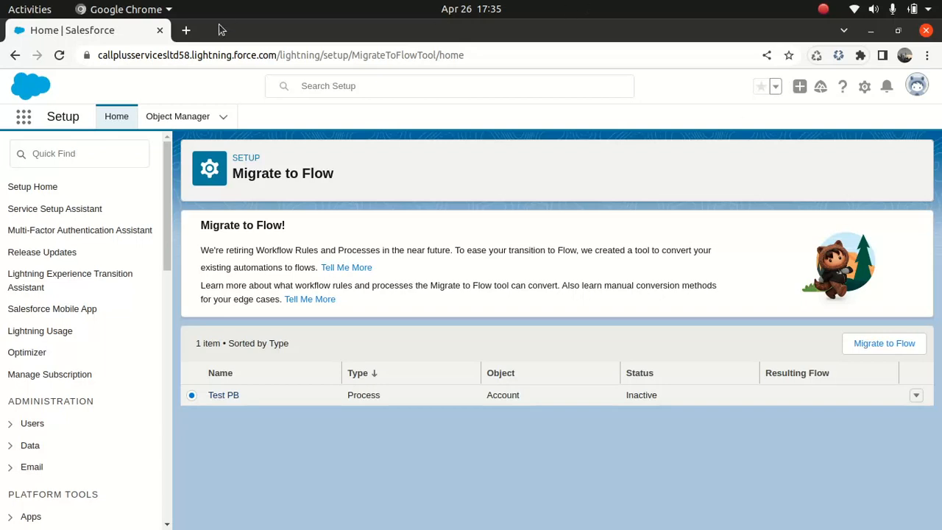
# Find Process Builder by searching Setup for "process" and open it in a new browser tab.
pyautogui.click(104, 155)
pyautogui.write('pro')
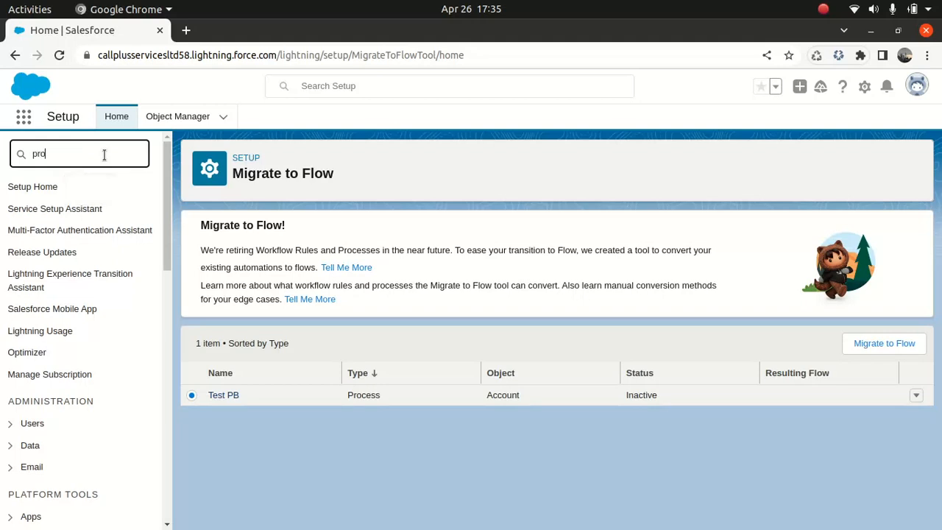
pyautogui.write('cess')
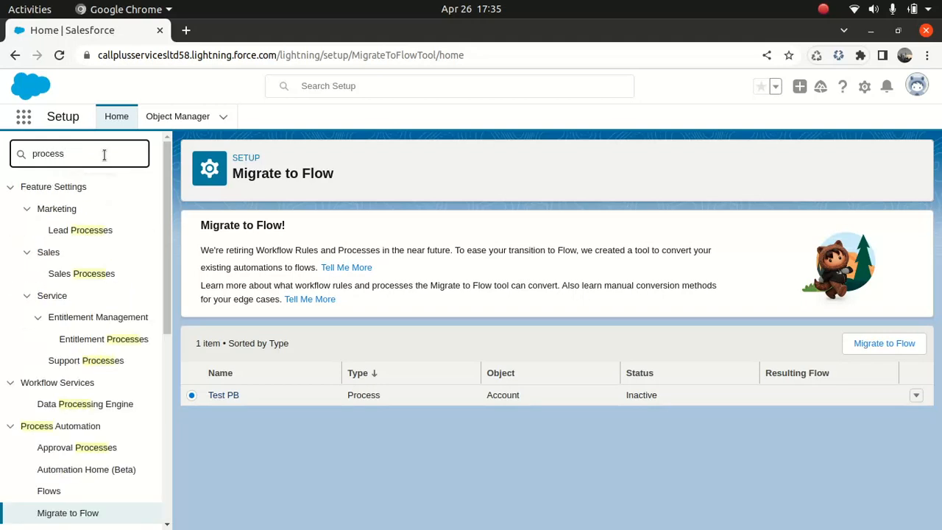
pyautogui.moveTo(167, 291); pyautogui.dragTo(145, 406)
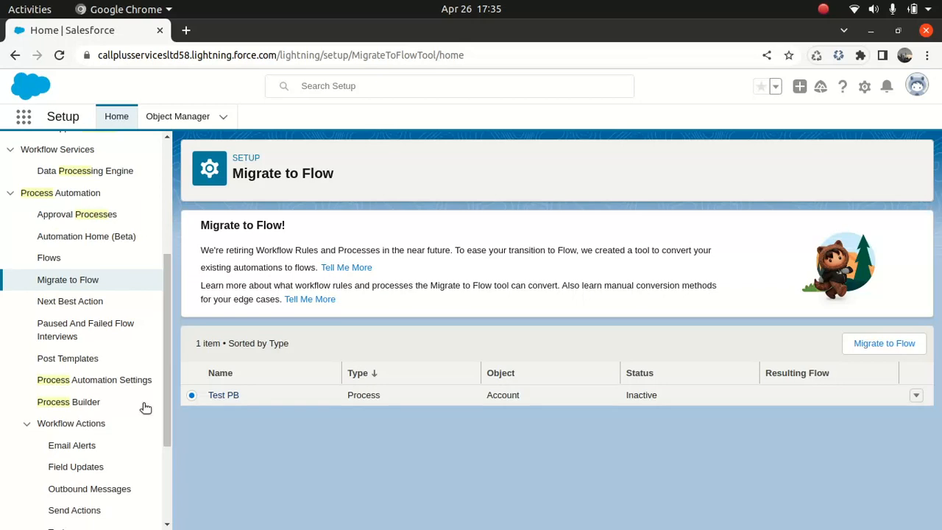
pyautogui.rightClick(69, 402)
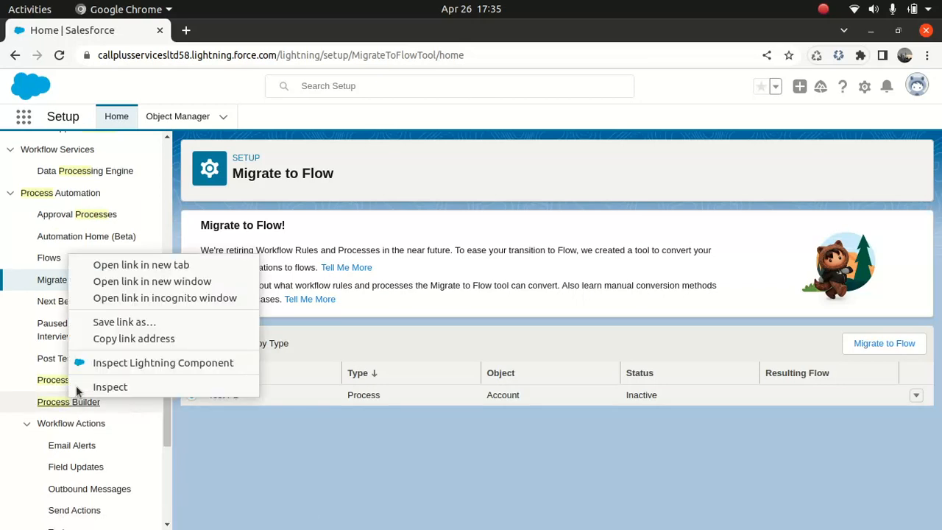
pyautogui.click(141, 265)
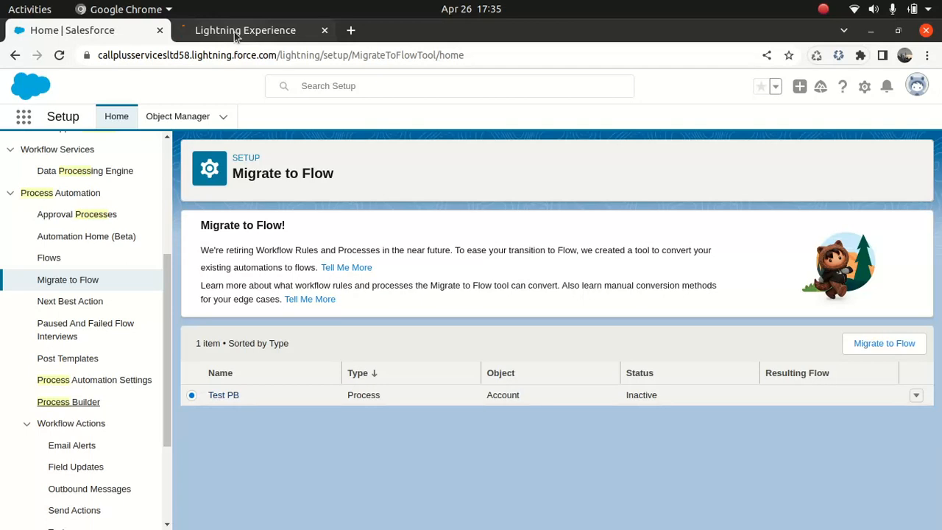
pyautogui.click(236, 34)
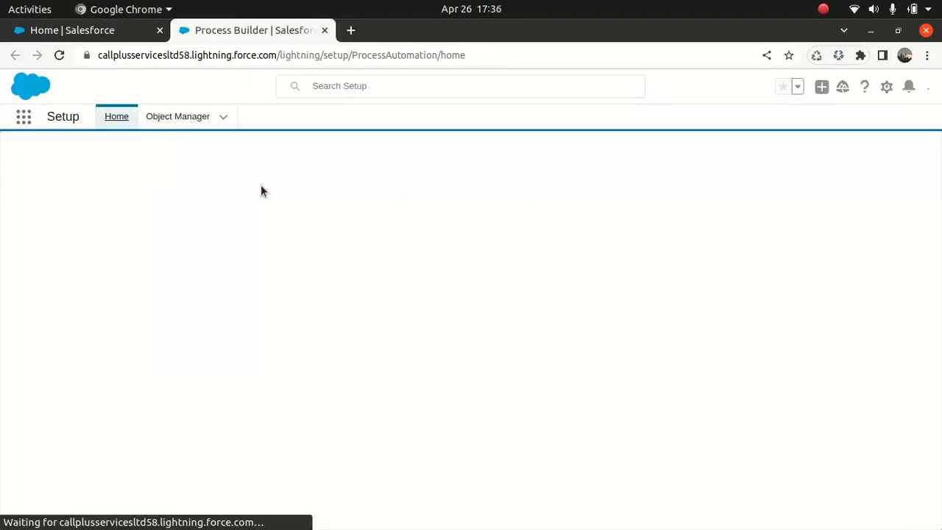
# Open Version 1 of the Test PB process and review its criteria with their immediate and scheduled actions.
pyautogui.click(39, 297)
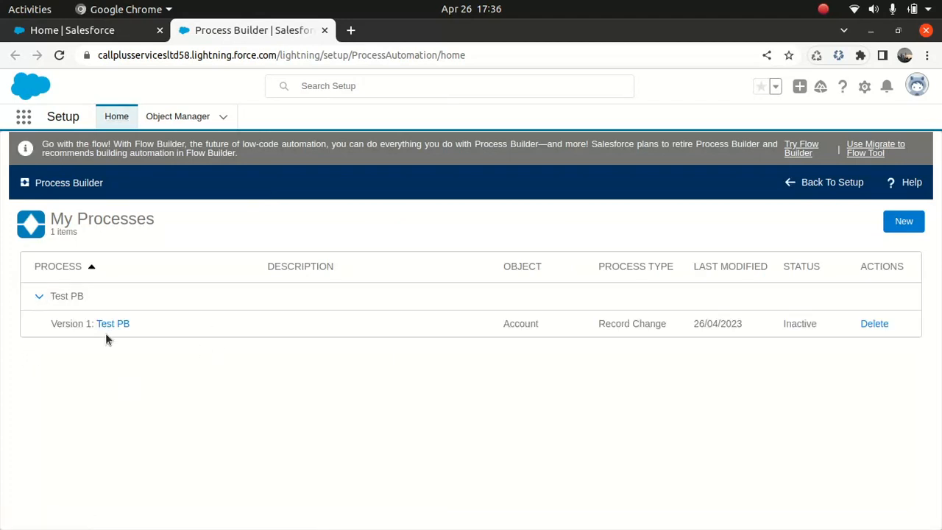
pyautogui.click(108, 325)
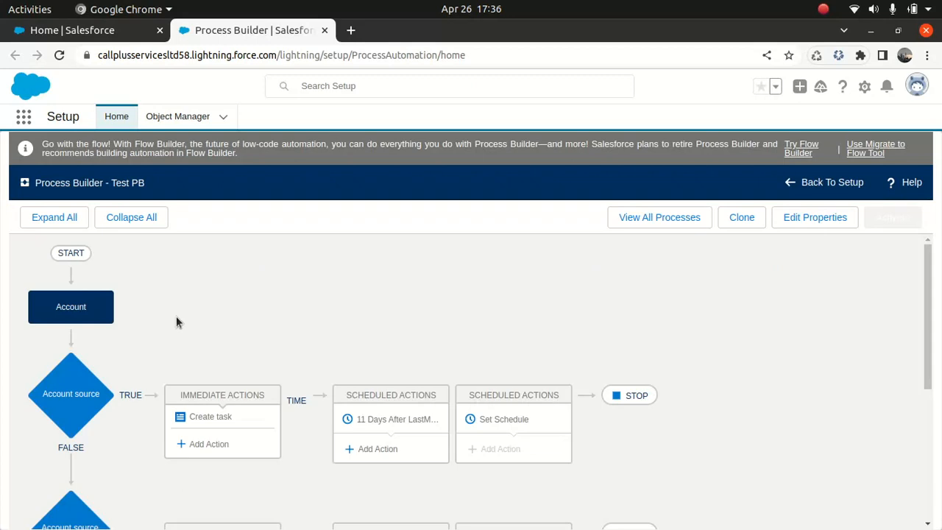
pyautogui.moveTo(932, 278); pyautogui.dragTo(932, 316)
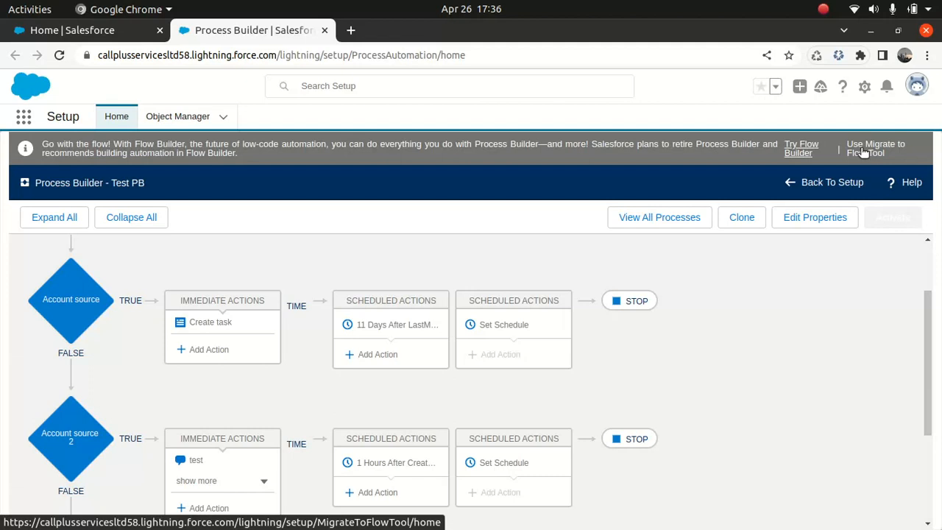
# Try to migrate the Test PB process to a flow with both the Account source and Account source 2 criteria selected.
pyautogui.click(103, 30)
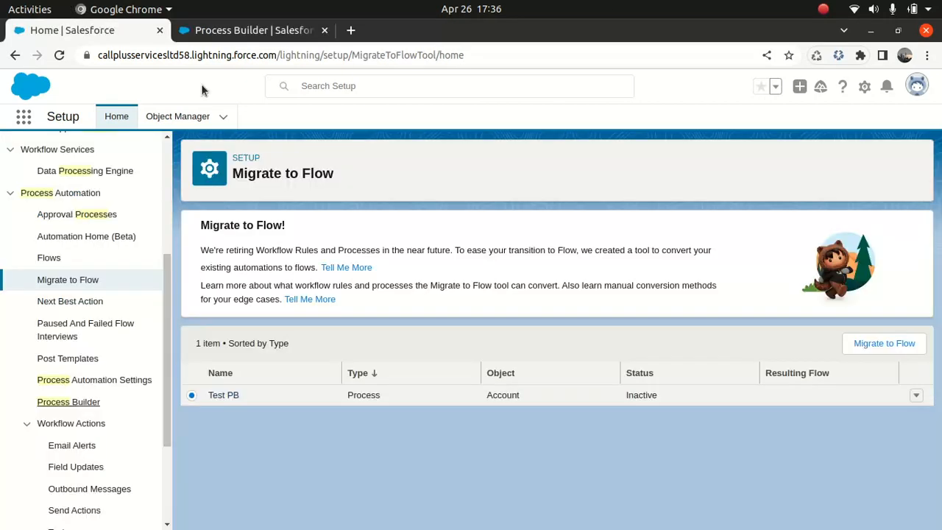
pyautogui.click(887, 344)
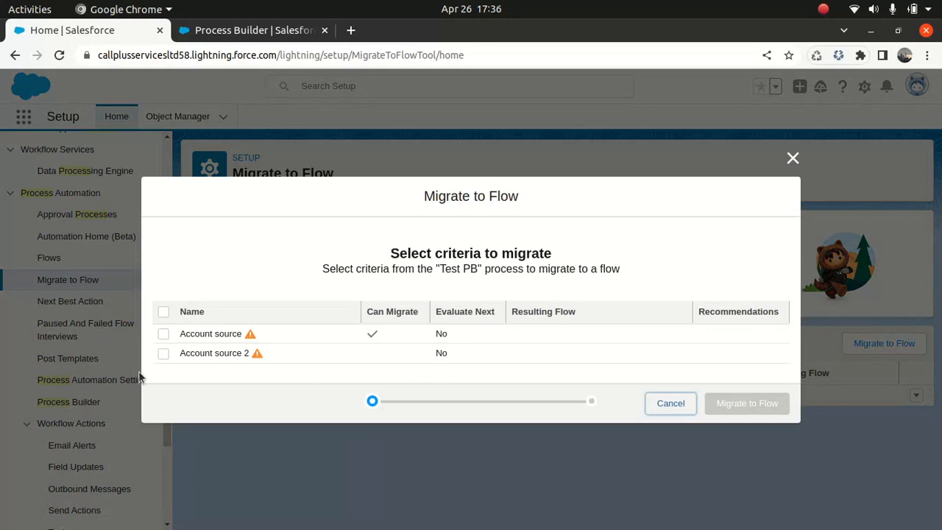
pyautogui.click(163, 333)
pyautogui.click(163, 300)
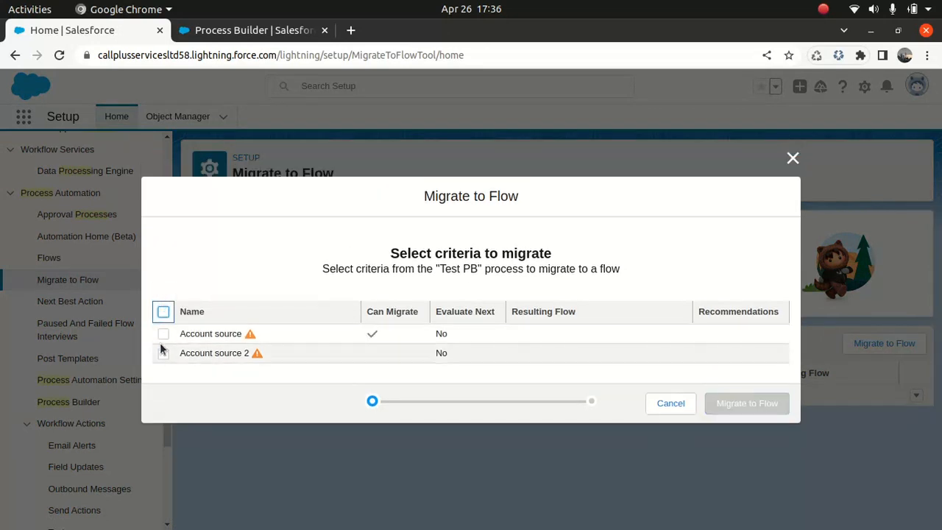
pyautogui.click(161, 312)
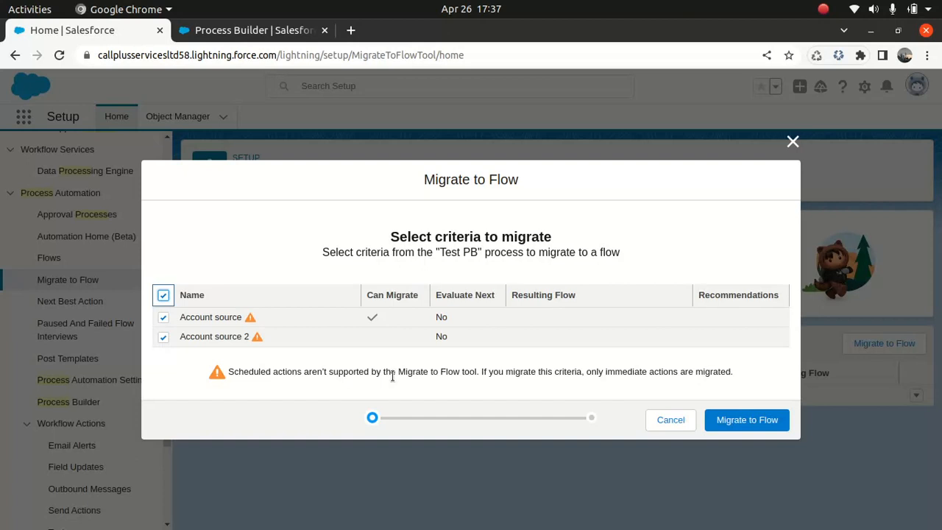
pyautogui.click(754, 420)
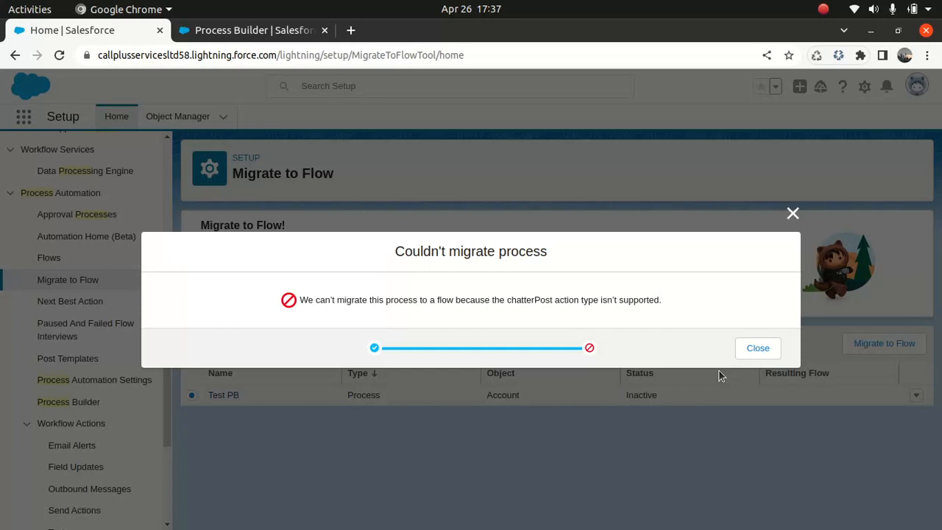
pyautogui.click(753, 348)
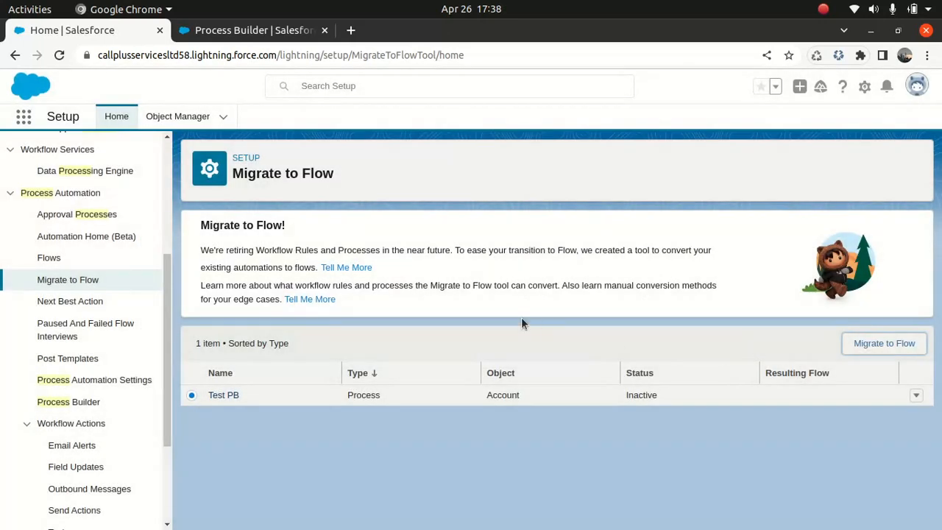
# In Process Builder, delete the schedule set 1 hour after CreatedDate from the Account source 2 criteria.
pyautogui.click(243, 30)
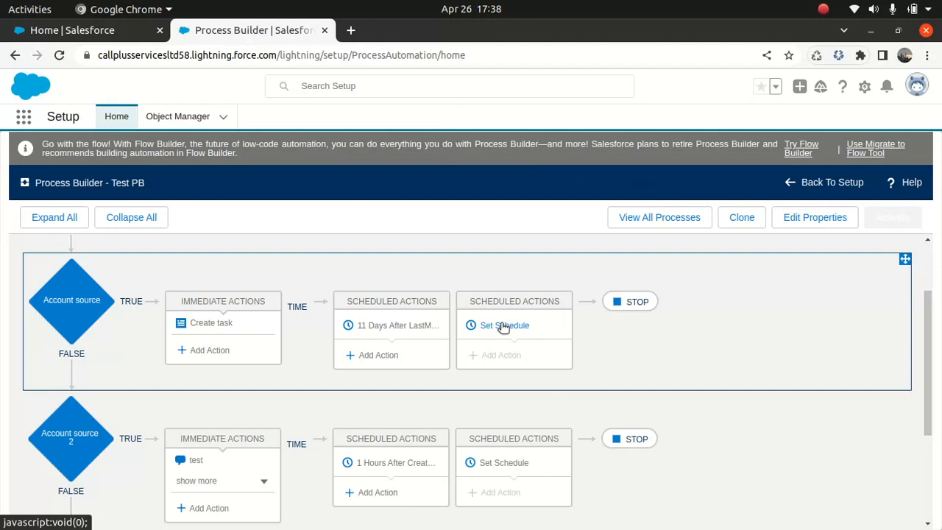
pyautogui.click(393, 463)
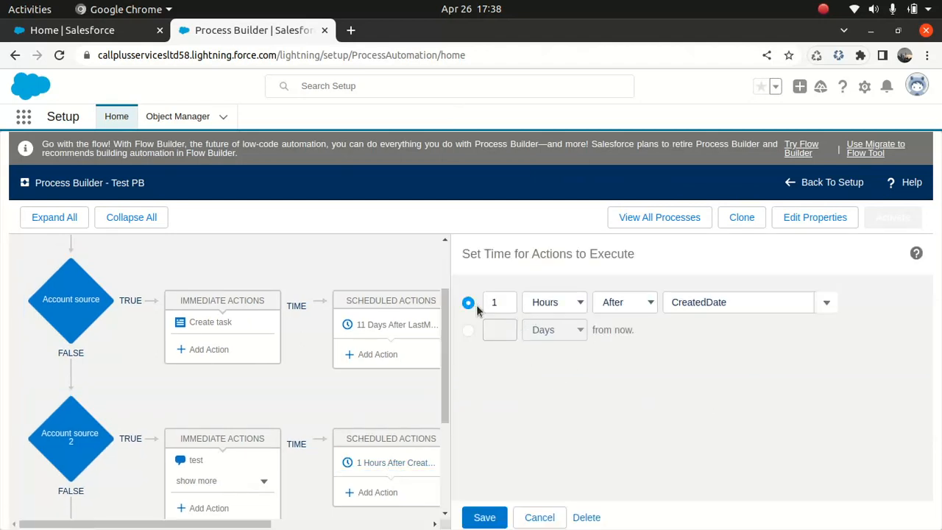
pyautogui.click(586, 518)
pyautogui.click(652, 391)
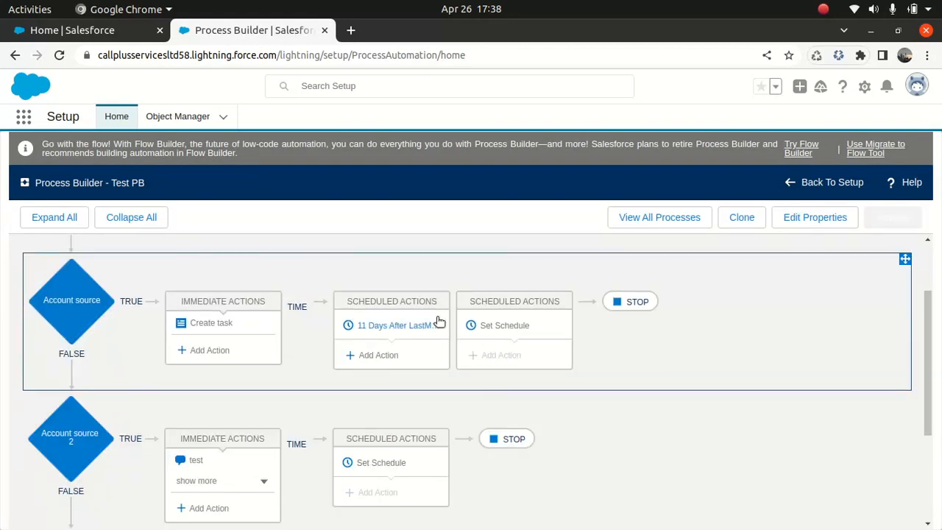
# Delete the schedule set 11 days after LastModifiedDate from the Account source criteria.
pyautogui.click(398, 326)
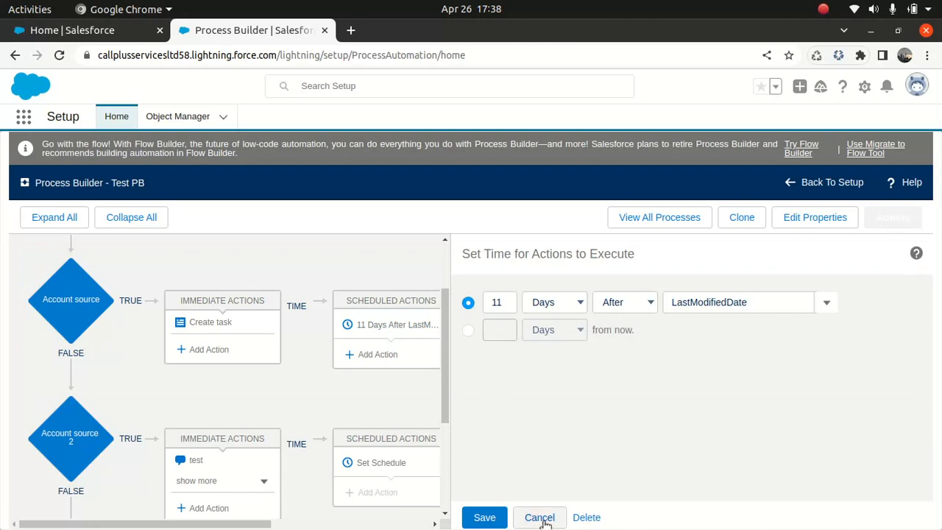
pyautogui.click(586, 518)
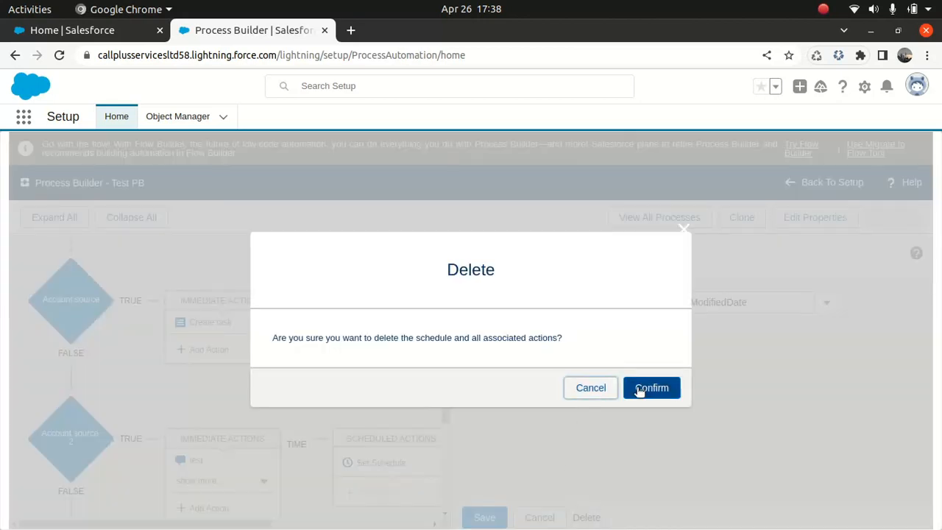
pyautogui.click(639, 390)
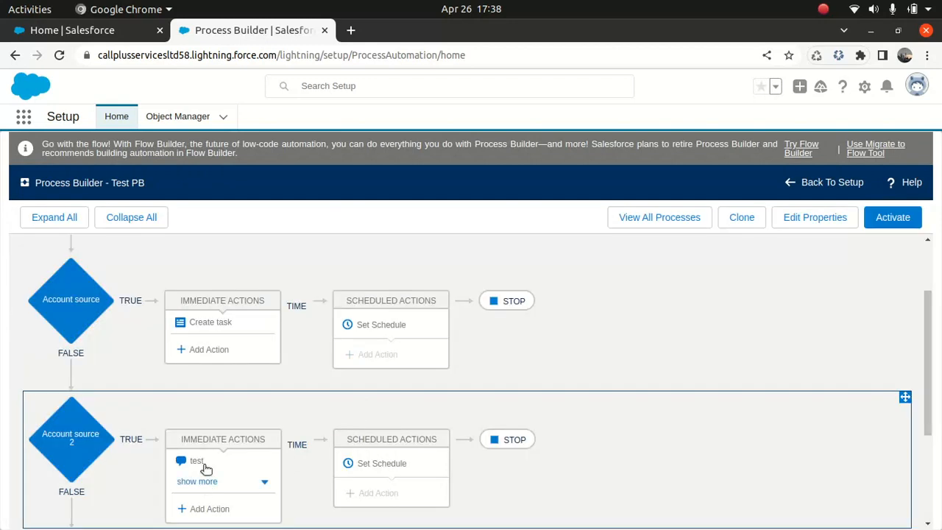
# Check the test Post to Chatter action under Account source 2, and activate the Test PB process.
pyautogui.click(200, 461)
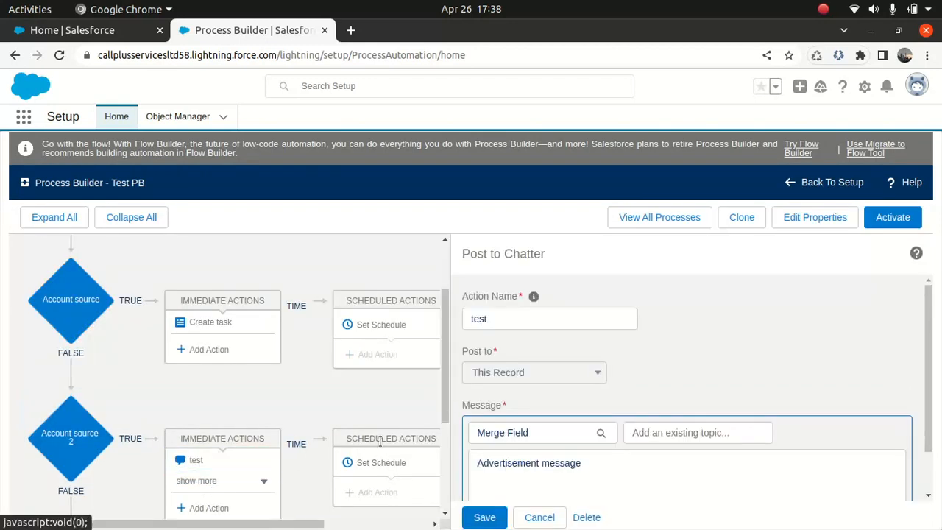
pyautogui.click(893, 221)
pyautogui.click(652, 403)
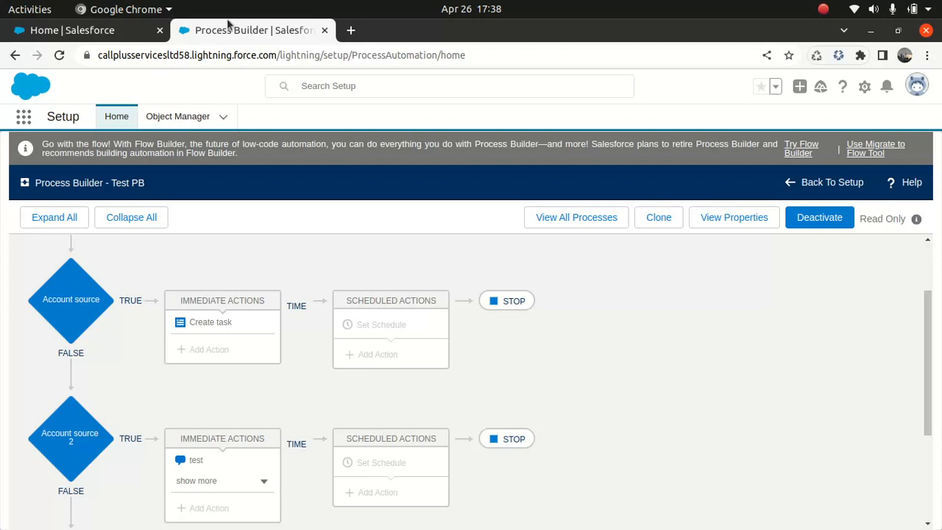
# Return to the Migrate to Flow page and reload it to refresh the process list.
pyautogui.click(100, 32)
pyautogui.click(326, 58)
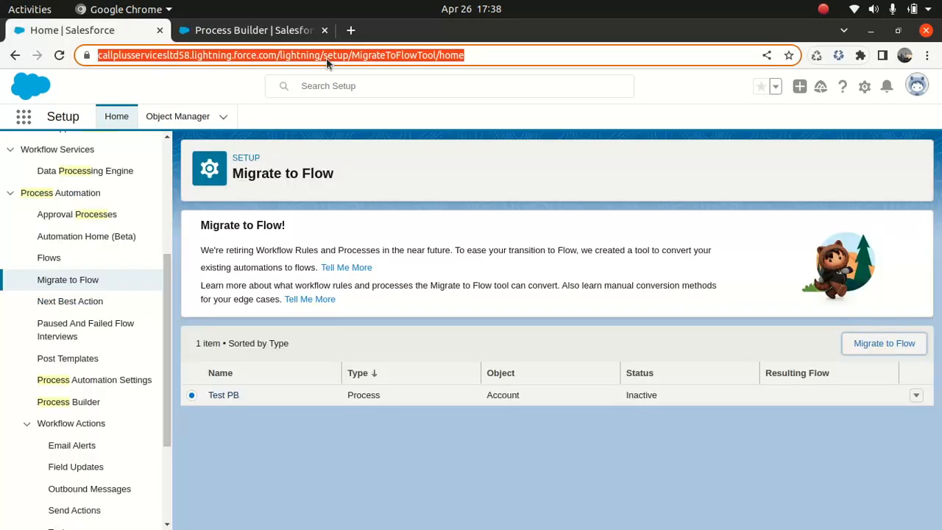
pyautogui.press('Return')
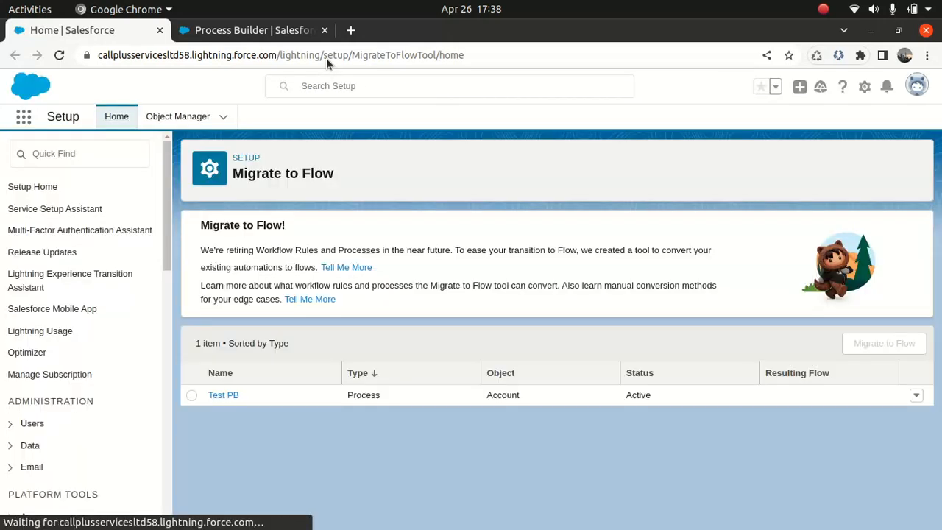
# Try again to migrate the activated Test PB process to a flow, including all of its criteria.
pyautogui.click(191, 396)
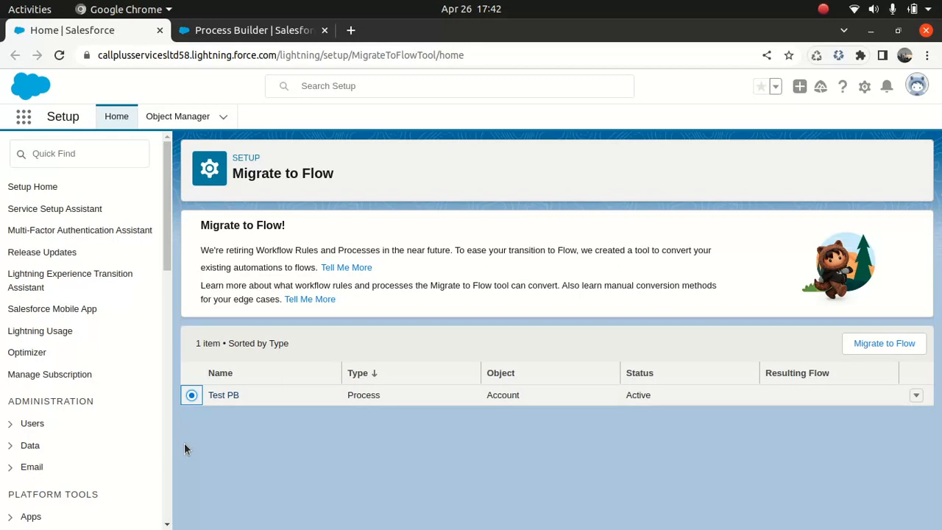
pyautogui.click(883, 345)
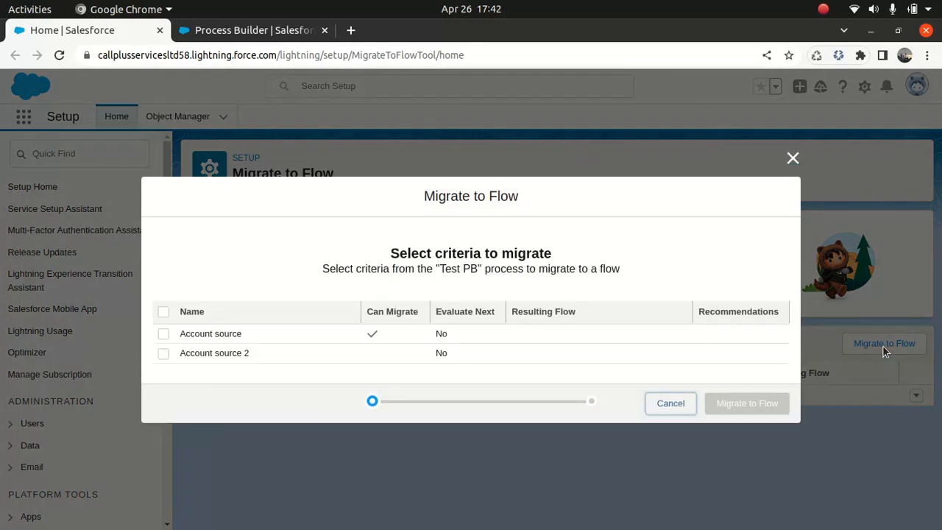
pyautogui.click(164, 311)
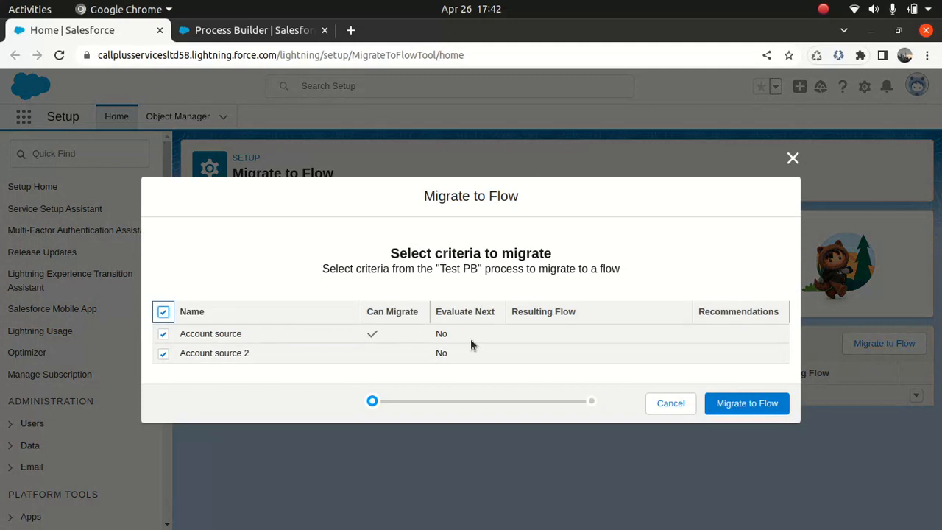
pyautogui.click(750, 405)
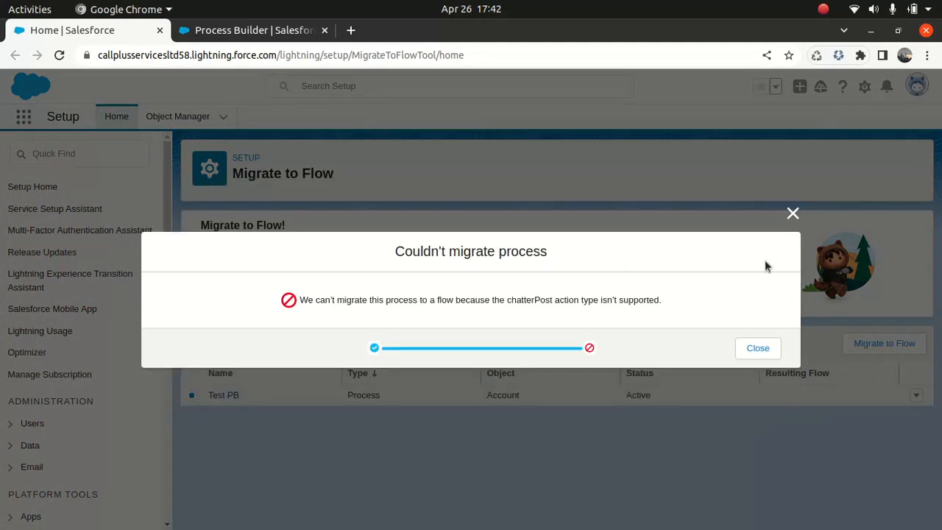
pyautogui.click(791, 214)
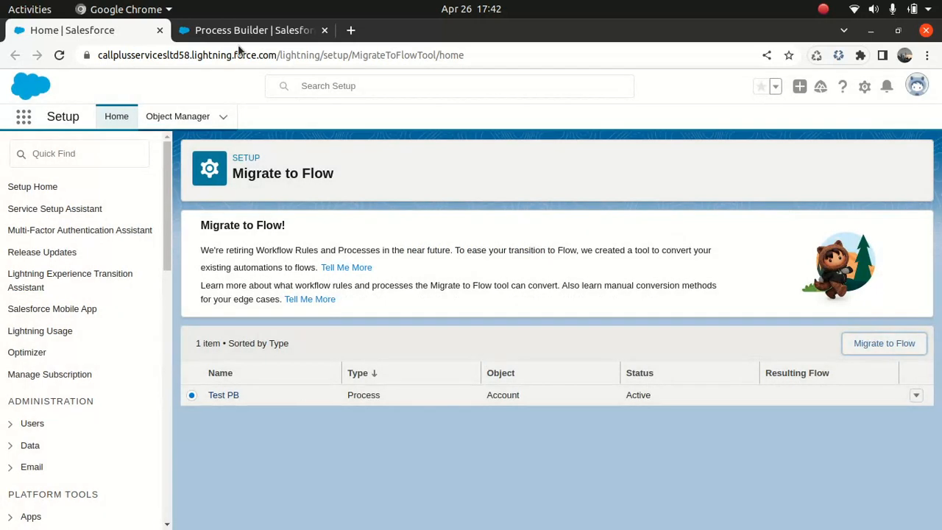
# Examine the immediate actions of Account source 2 in Process Builder, expanding the list and opening the Contact record-creation action.
pyautogui.click(238, 33)
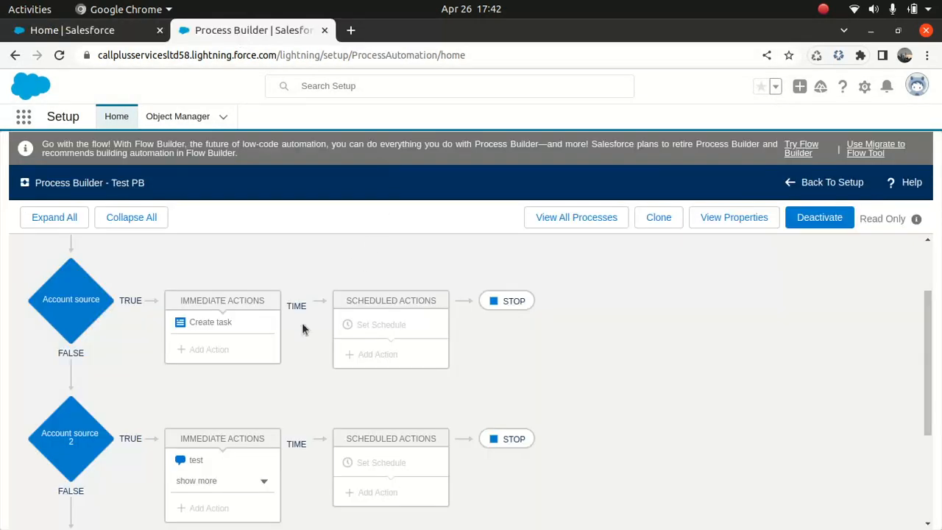
pyautogui.click(196, 462)
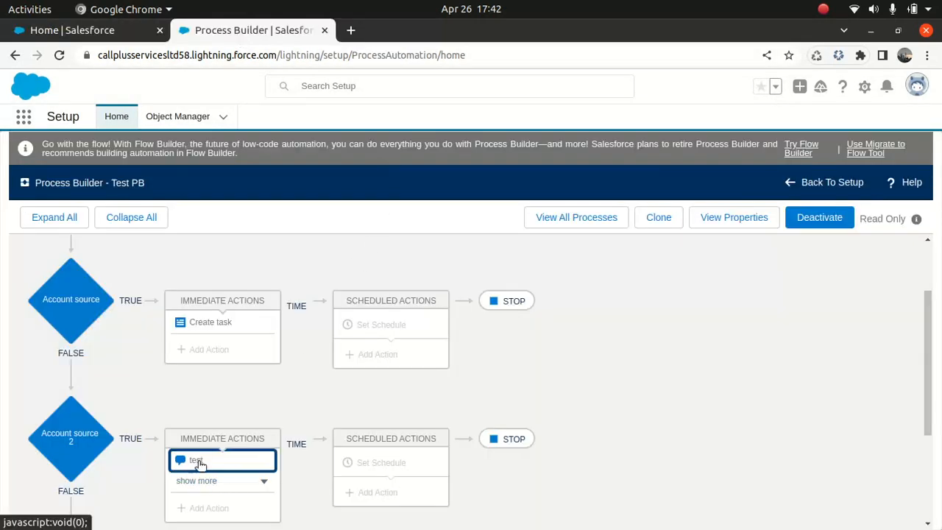
pyautogui.click(263, 481)
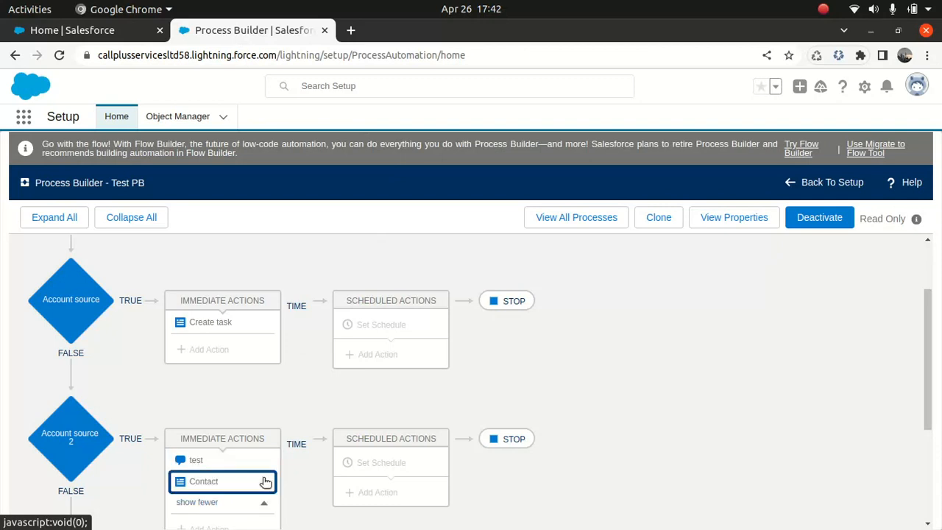
pyautogui.click(210, 483)
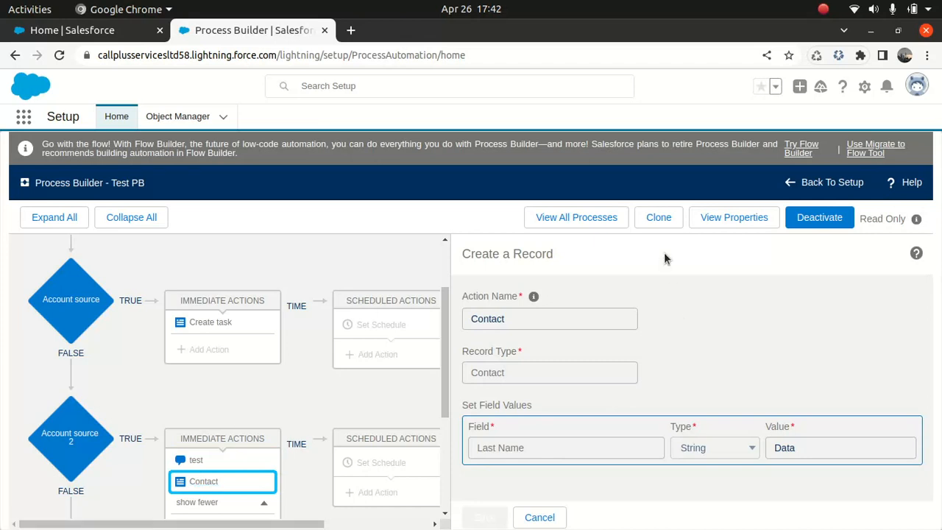
# Clone the Test PB process as a version of the current process.
pyautogui.click(653, 218)
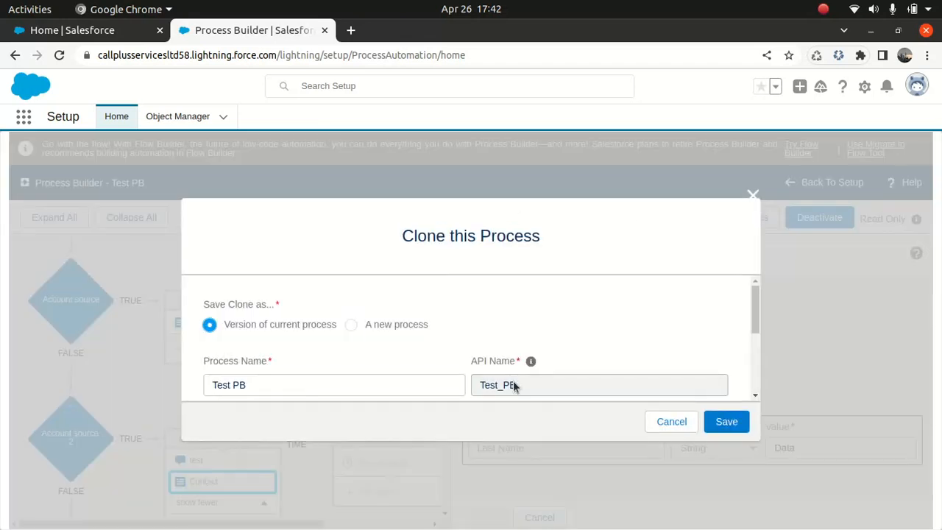
pyautogui.click(349, 324)
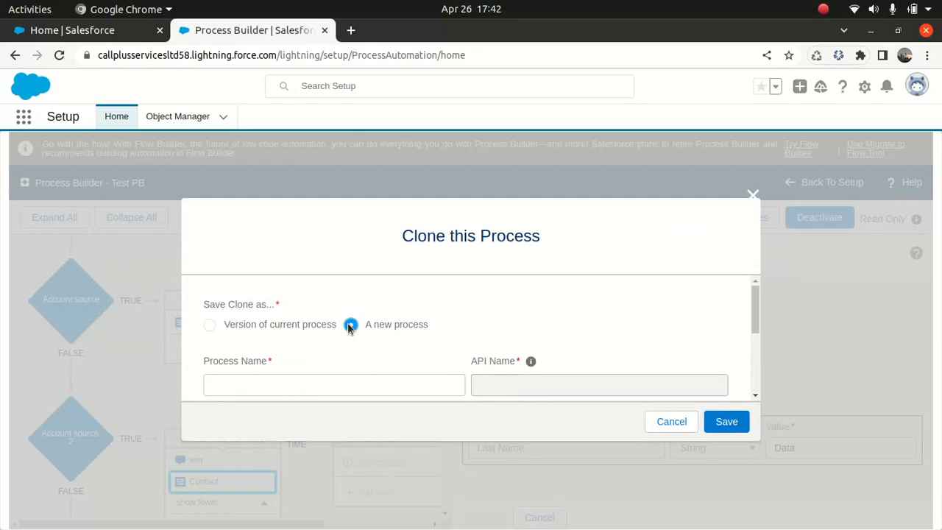
pyautogui.click(210, 325)
pyautogui.click(733, 430)
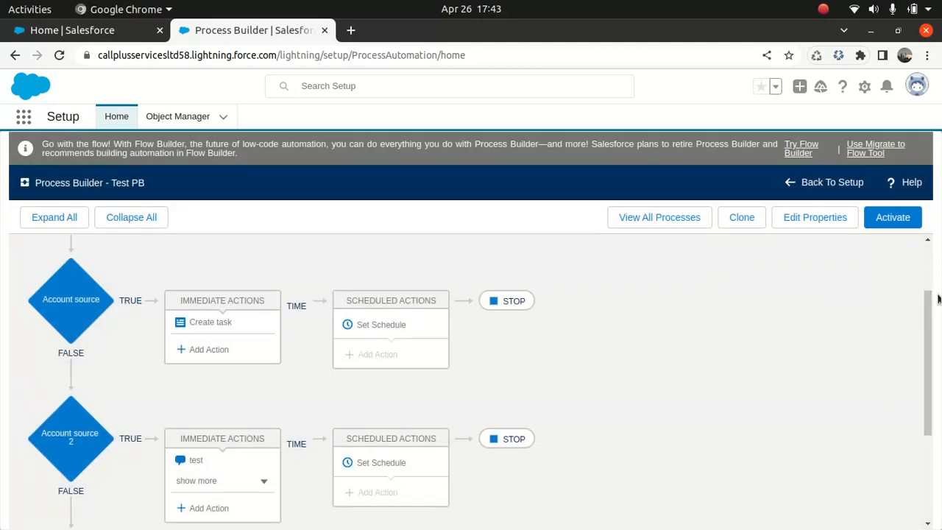
# Delete the Contact record-creation action and the test Post to Chatter action from Account source 2's immediate actions.
pyautogui.moveTo(927, 336); pyautogui.dragTo(926, 360)
pyautogui.click(263, 425)
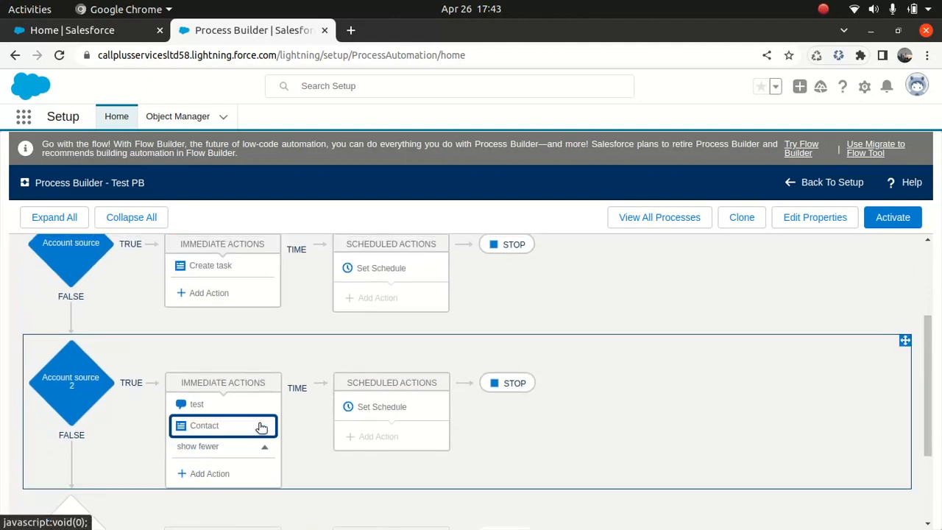
pyautogui.click(200, 426)
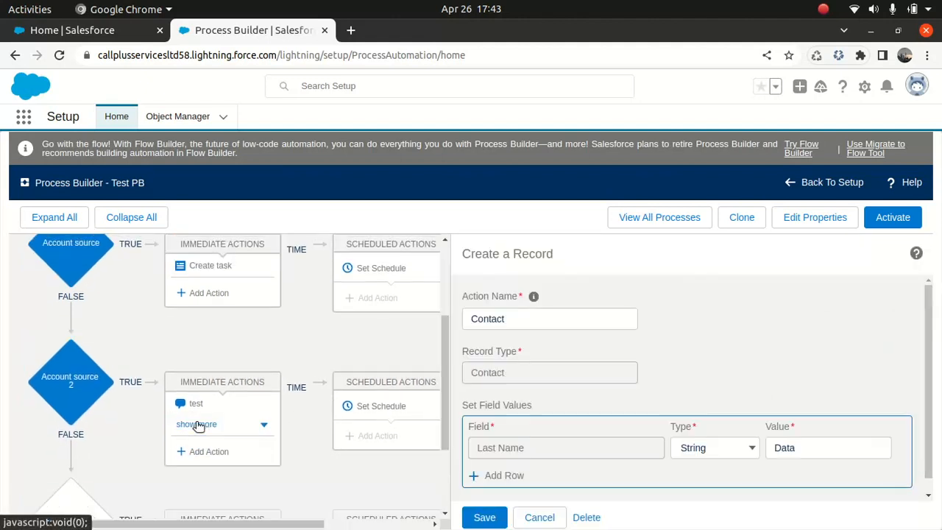
pyautogui.click(588, 518)
pyautogui.click(646, 388)
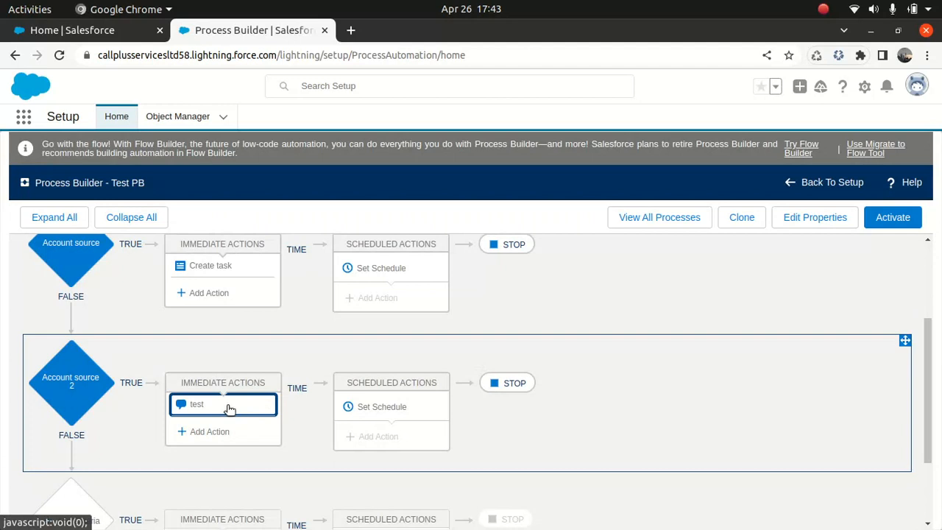
pyautogui.click(229, 409)
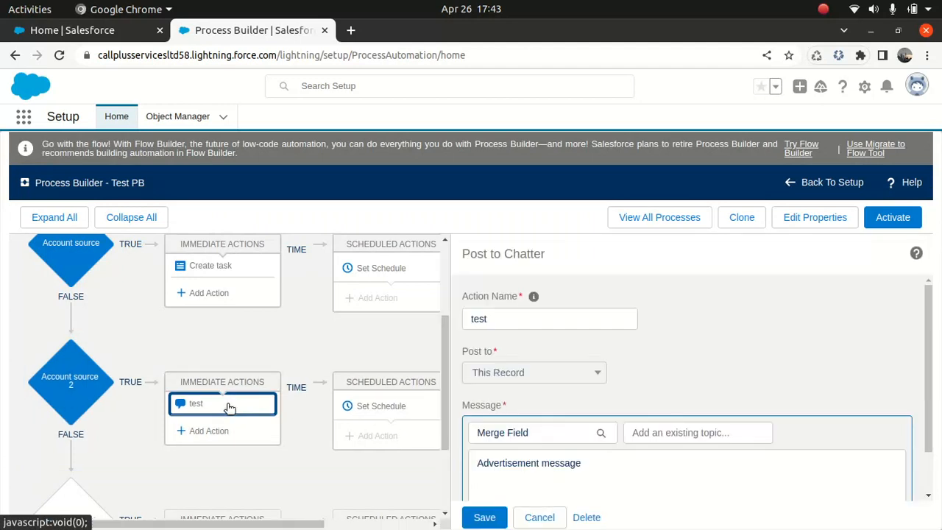
pyautogui.click(583, 517)
pyautogui.click(650, 388)
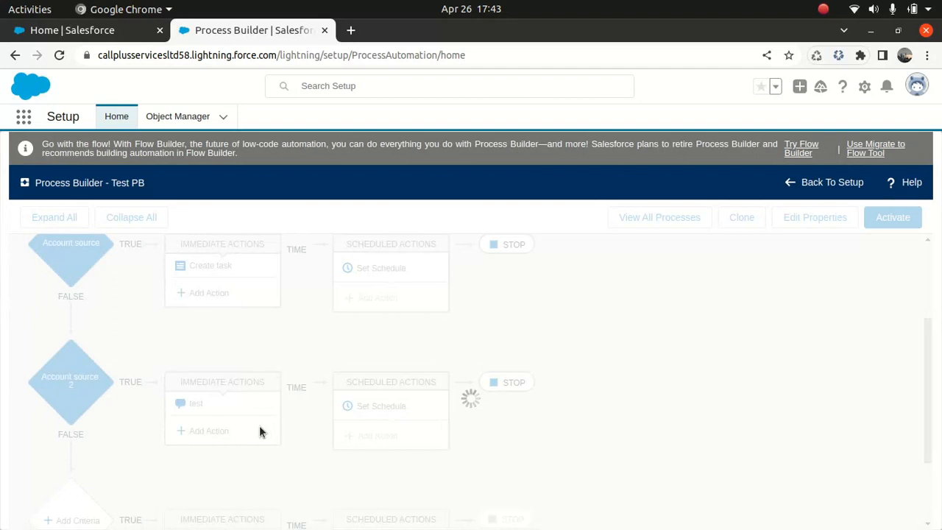
# Add an immediate Create a Record action named "Create a contact" under Account source 2, with record type Contact.
pyautogui.click(213, 408)
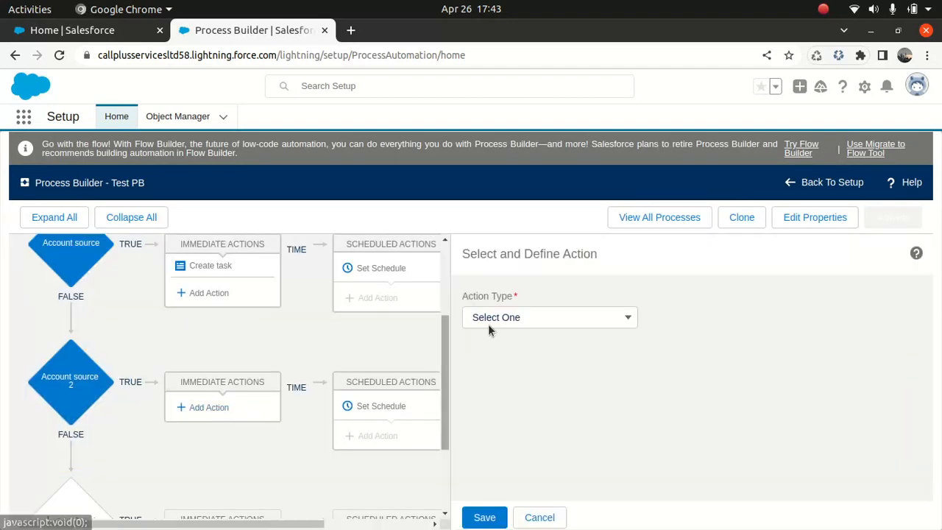
pyautogui.click(541, 320)
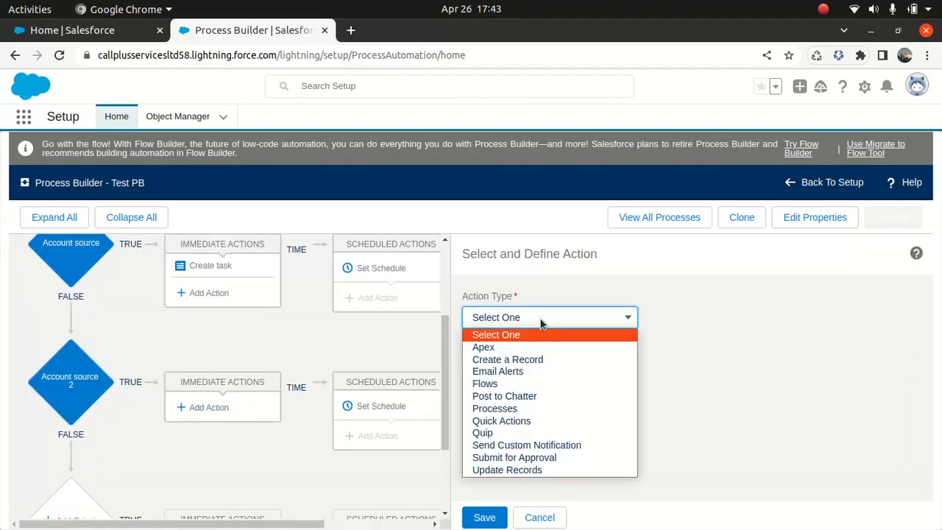
pyautogui.click(535, 361)
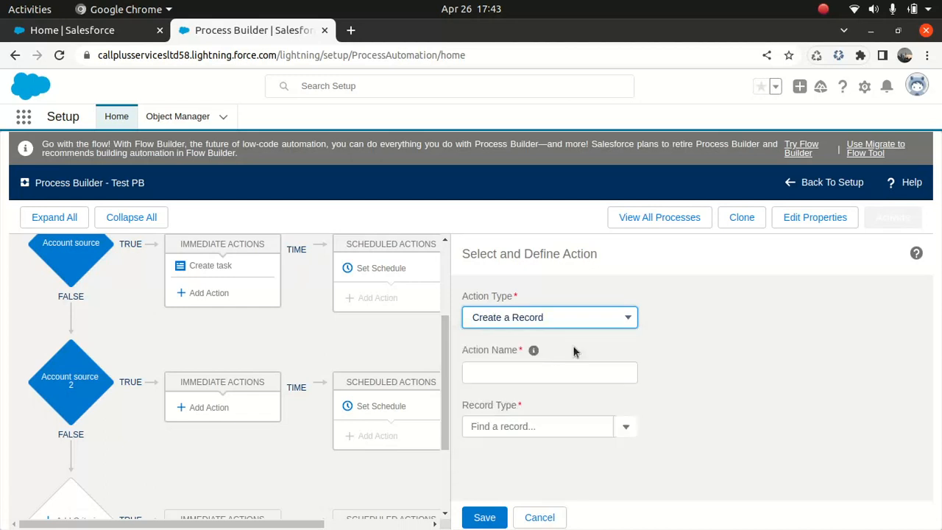
pyautogui.click(553, 378)
pyautogui.write('Cre')
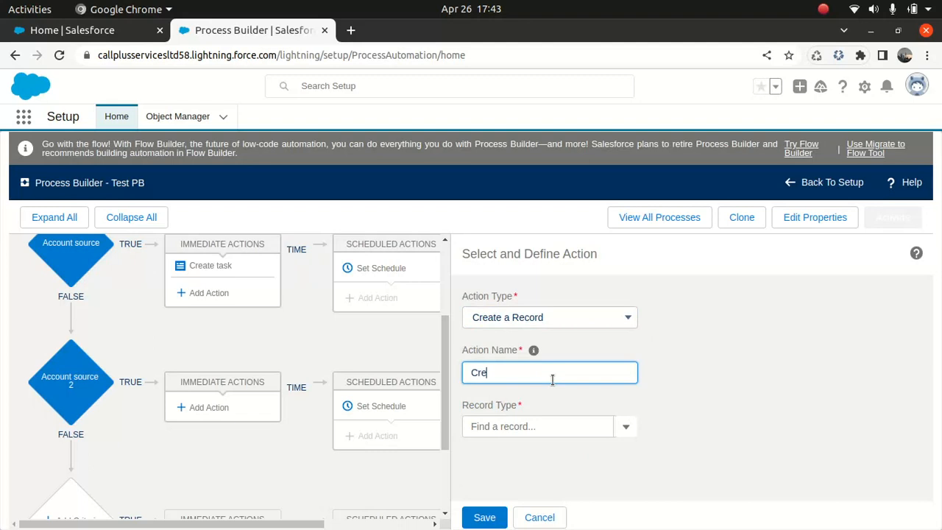
pyautogui.write('ate a contact')
pyautogui.click(574, 427)
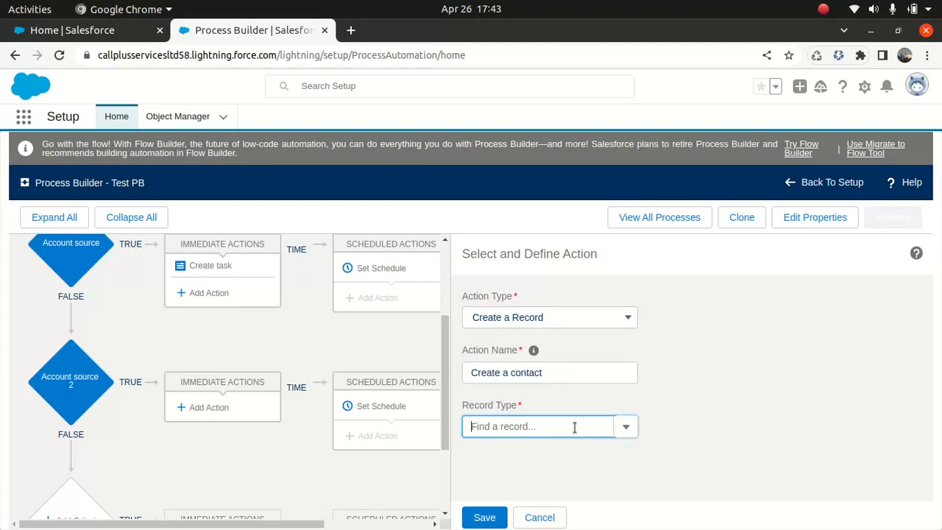
pyautogui.write('contact')
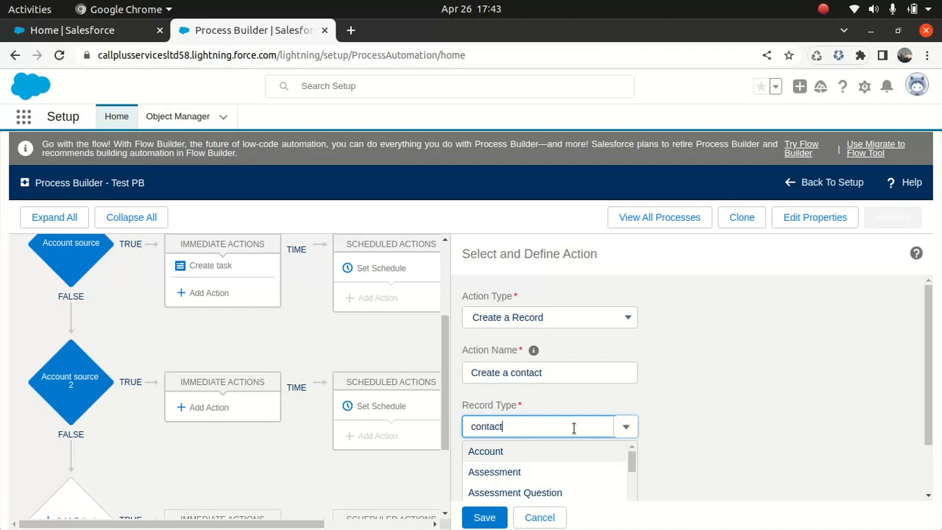
pyautogui.click(504, 452)
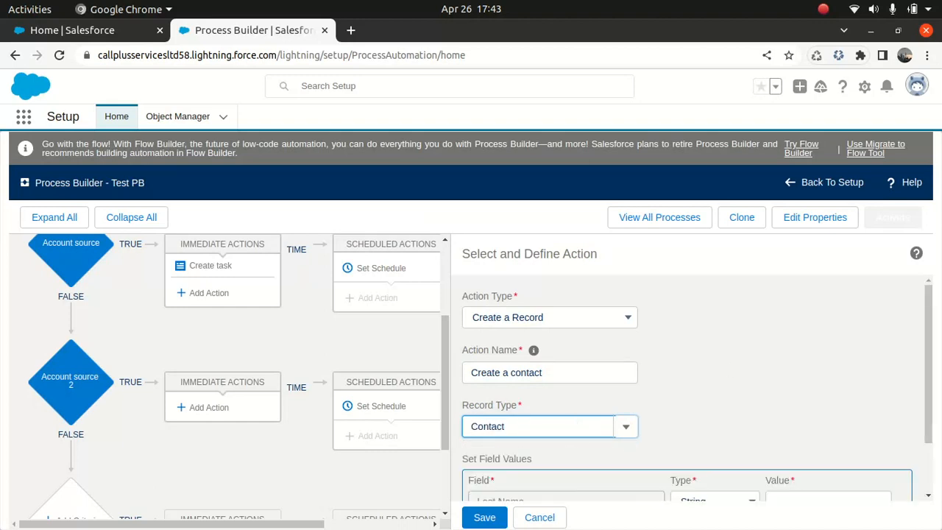
# Set the new contact's Last Name to the string "Adcontact" and save the action.
pyautogui.moveTo(929, 318); pyautogui.dragTo(928, 368)
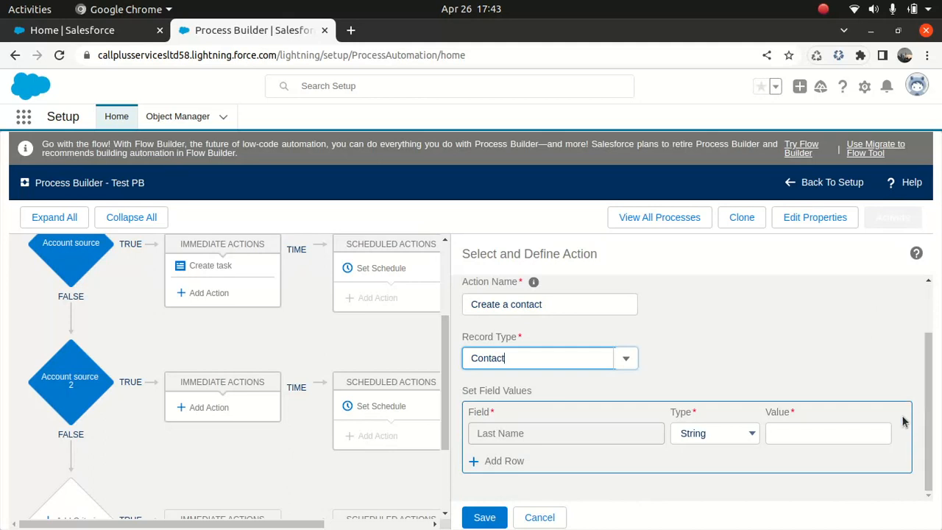
pyautogui.click(811, 437)
pyautogui.write('Adcontact')
pyautogui.click(484, 518)
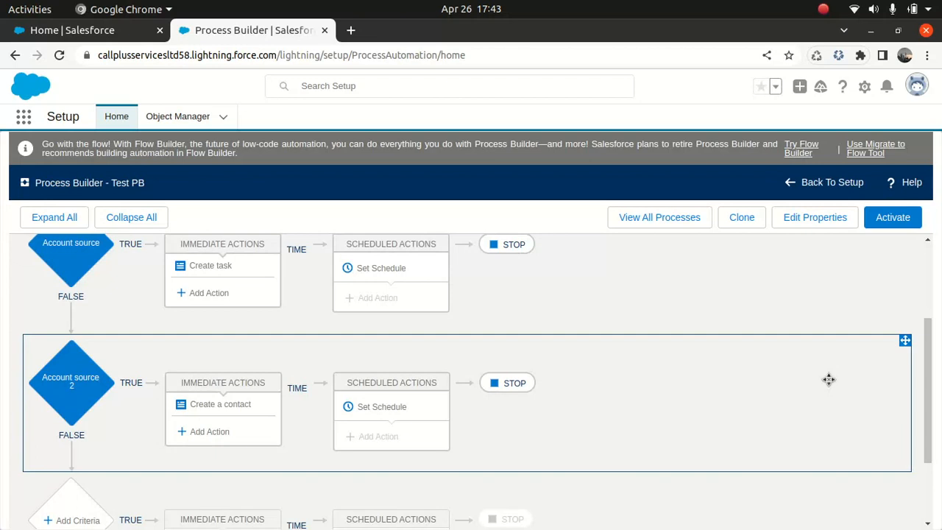
# Add a new criteria node below Account source 2 and name it "Acc source 3".
pyautogui.moveTo(925, 378); pyautogui.dragTo(925, 415)
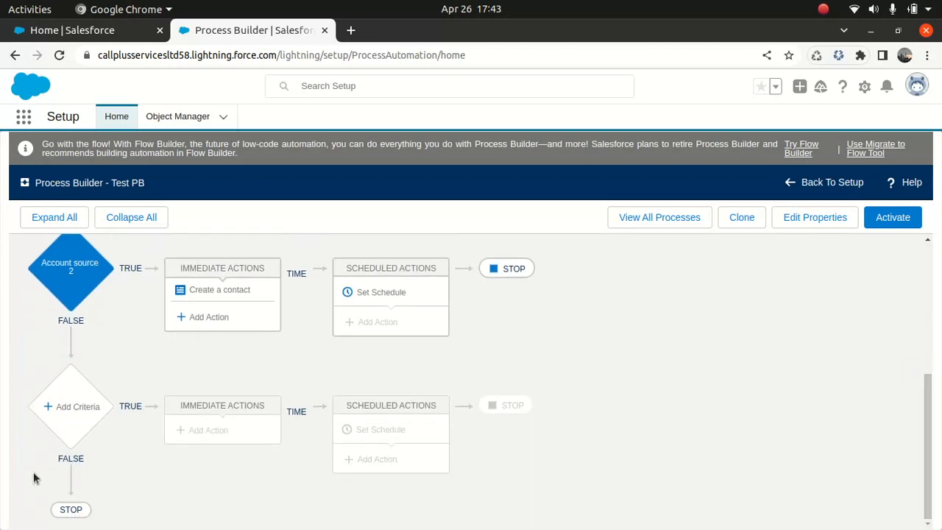
pyautogui.click(60, 404)
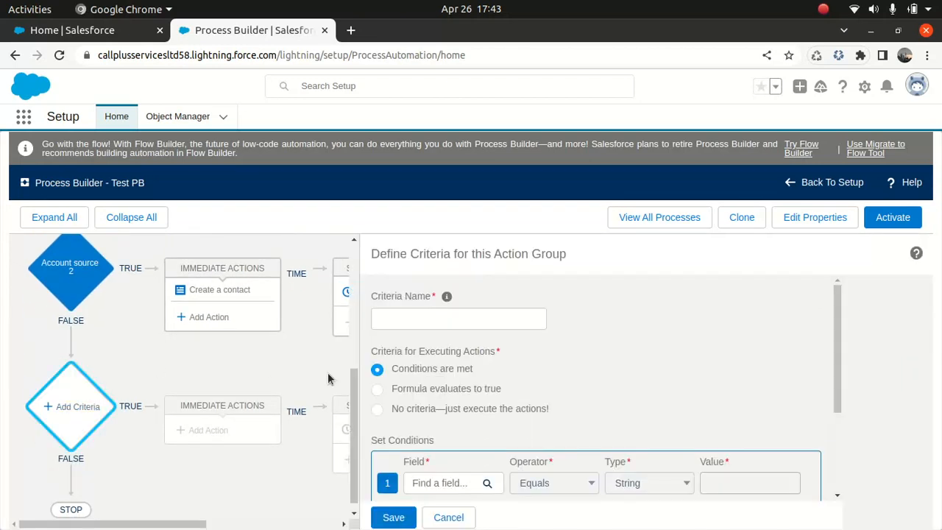
pyautogui.click(416, 318)
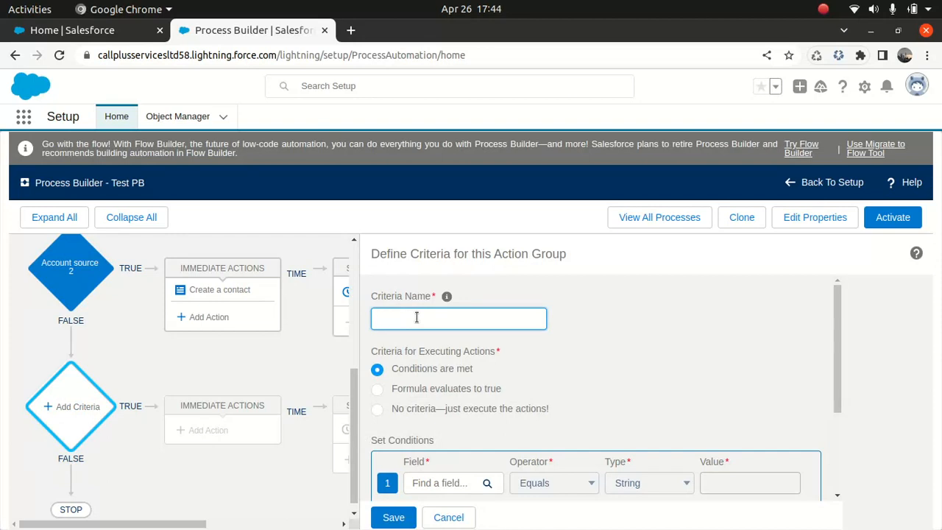
pyautogui.write('Acc source 3')
# Set the Acc source 3 condition to Account Source equals the picklist value Trade Show, and save the criteria.
pyautogui.click(430, 483)
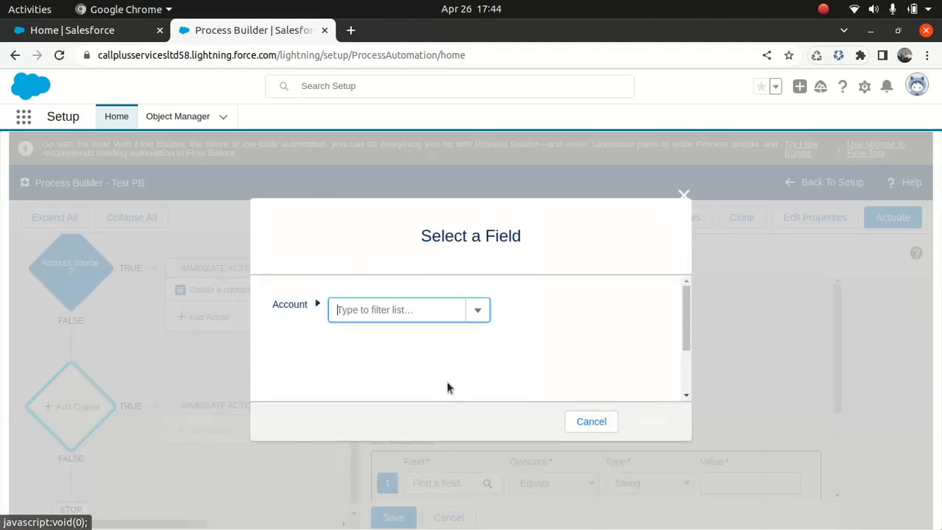
pyautogui.click(432, 312)
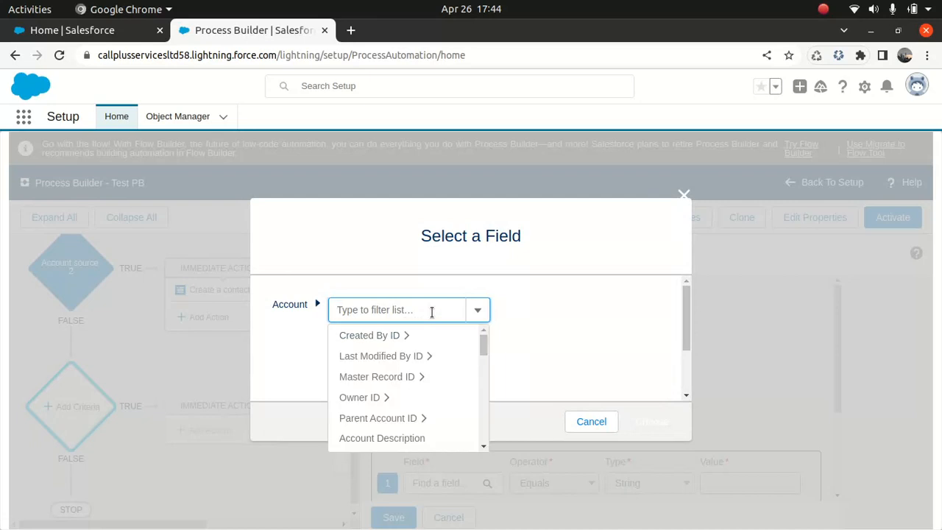
pyautogui.moveTo(483, 346); pyautogui.dragTo(484, 365)
pyautogui.click(391, 410)
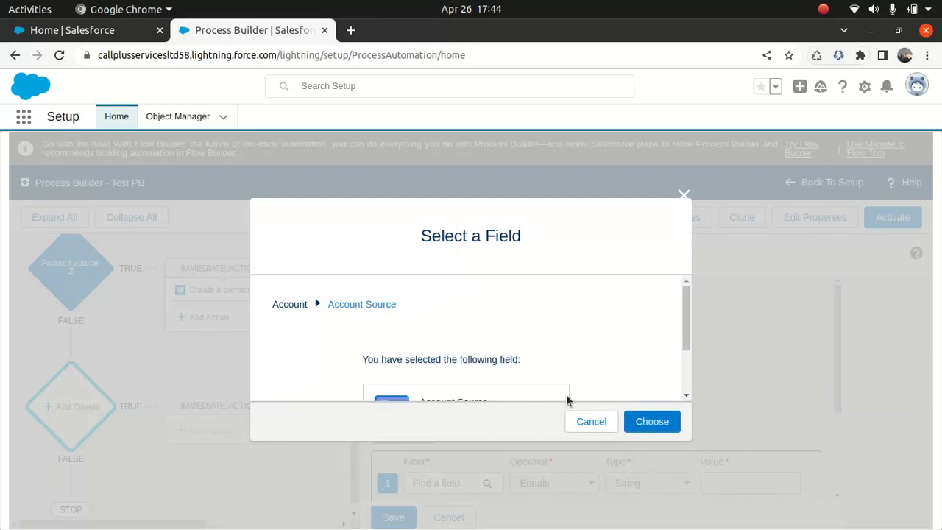
pyautogui.click(643, 423)
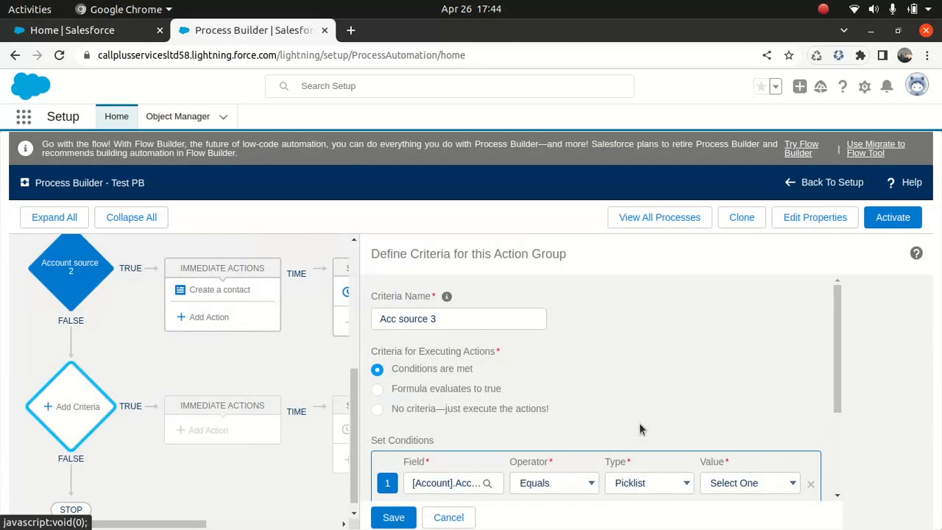
pyautogui.click(736, 484)
pyautogui.click(740, 435)
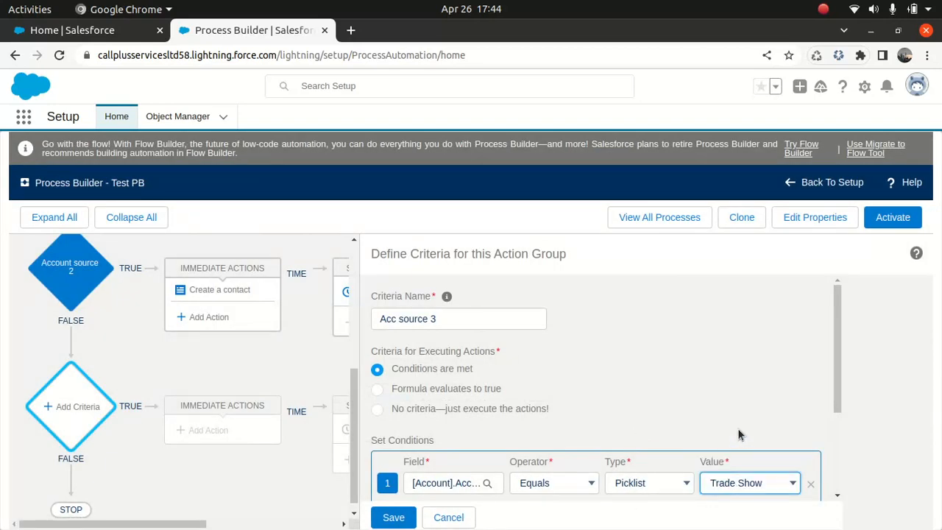
pyautogui.click(402, 520)
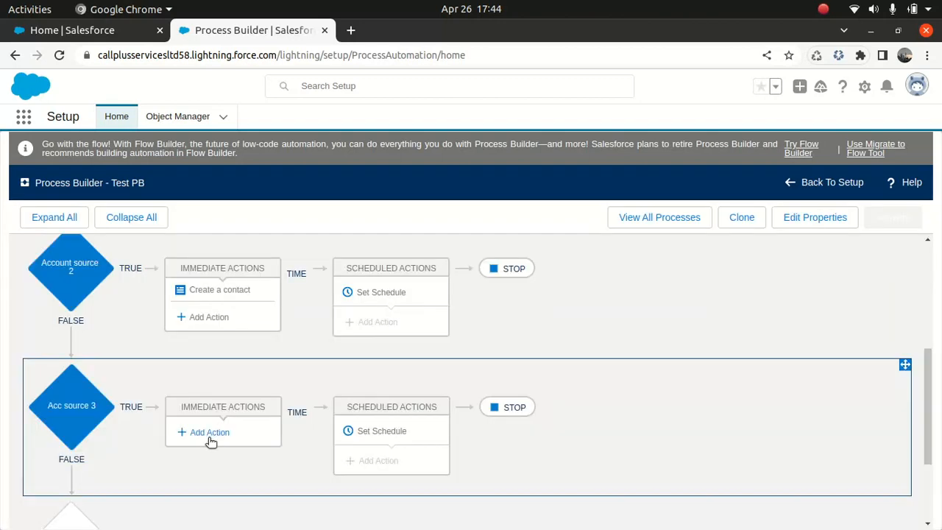
# Add an immediate Create a Record action under Acc source 3 with record type Contact.
pyautogui.click(209, 434)
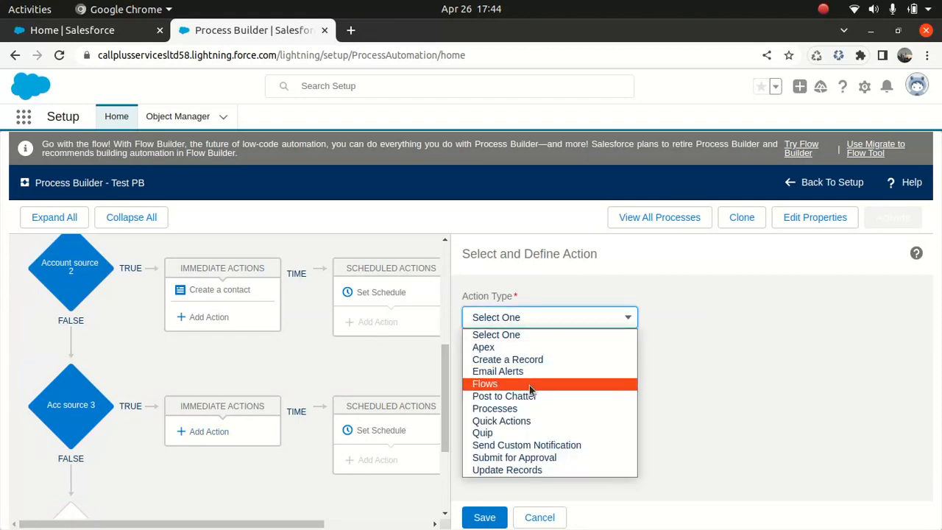
pyautogui.click(541, 360)
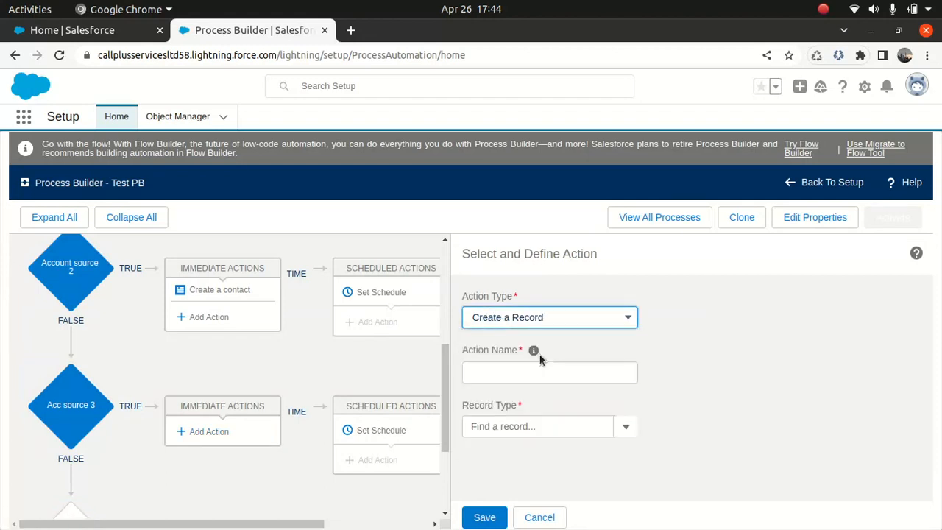
pyautogui.click(538, 426)
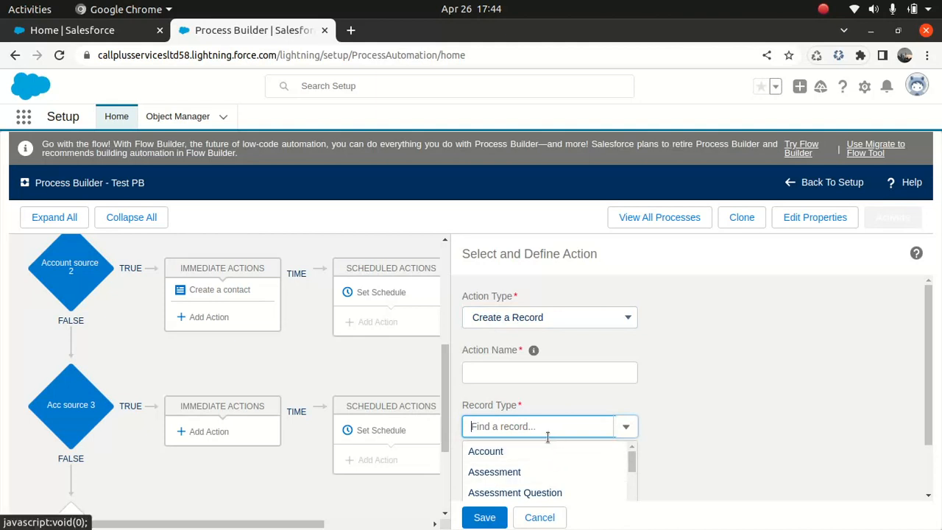
pyautogui.write('contact')
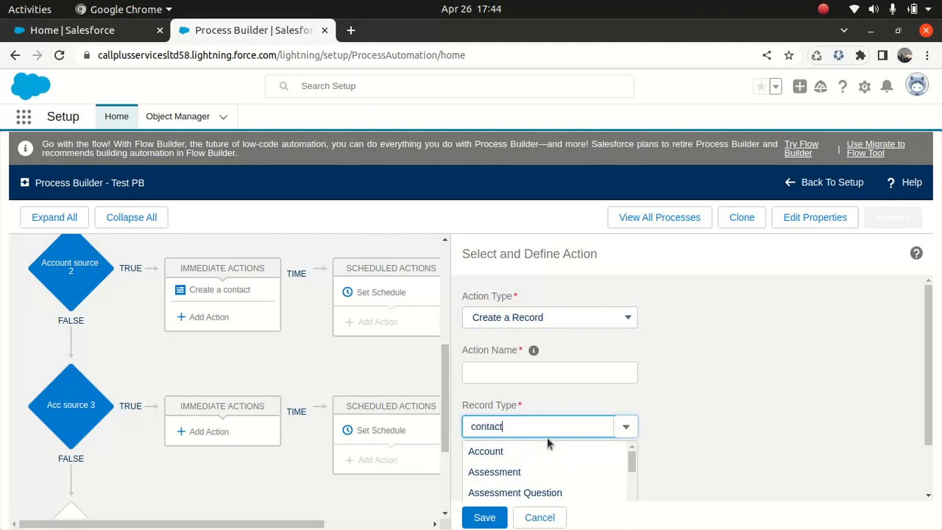
pyautogui.click(494, 451)
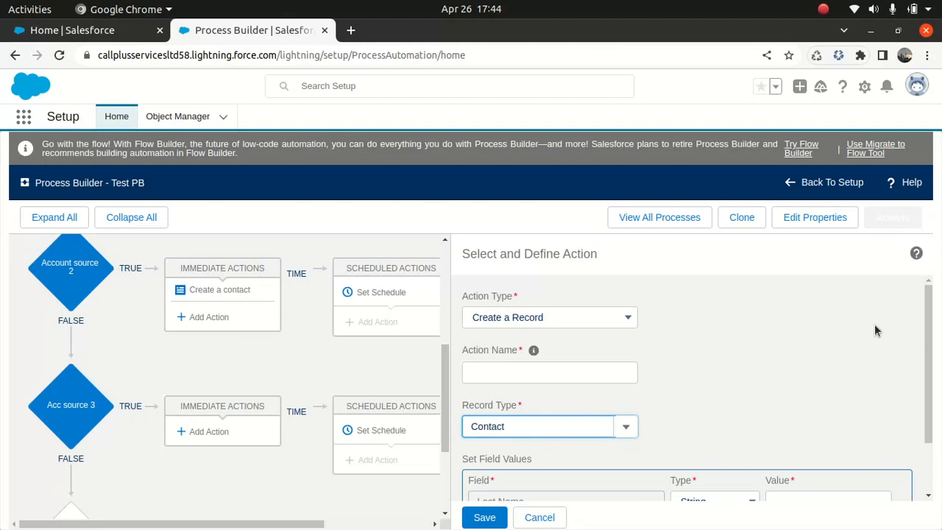
# Set the contact's Last Name to the string "Trade", name the action "Tradeshow", and save it.
pyautogui.scroll(-2, 920, 338)
pyautogui.click(796, 433)
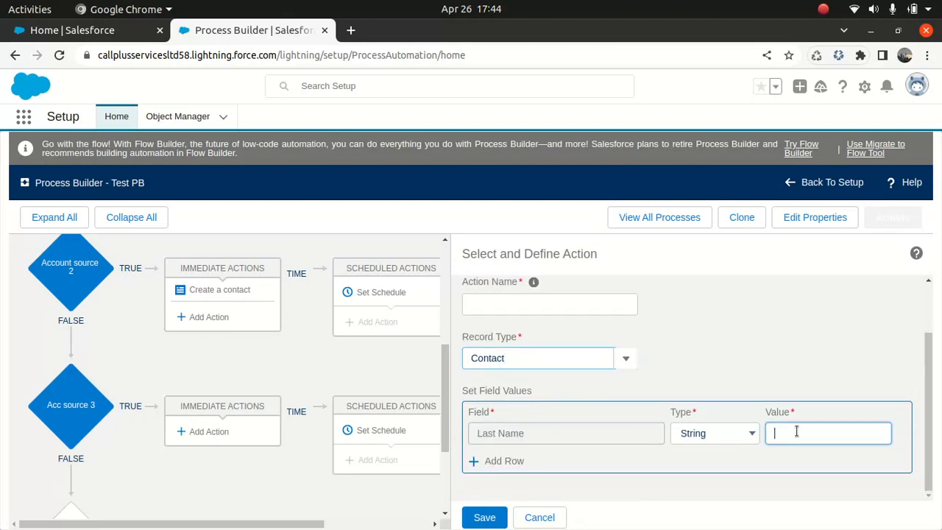
pyautogui.write('Trade')
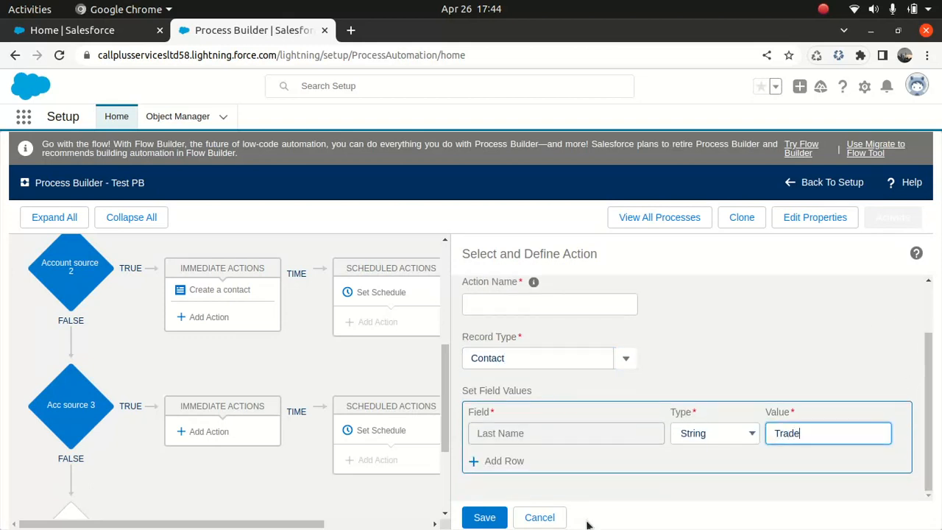
pyautogui.click(483, 517)
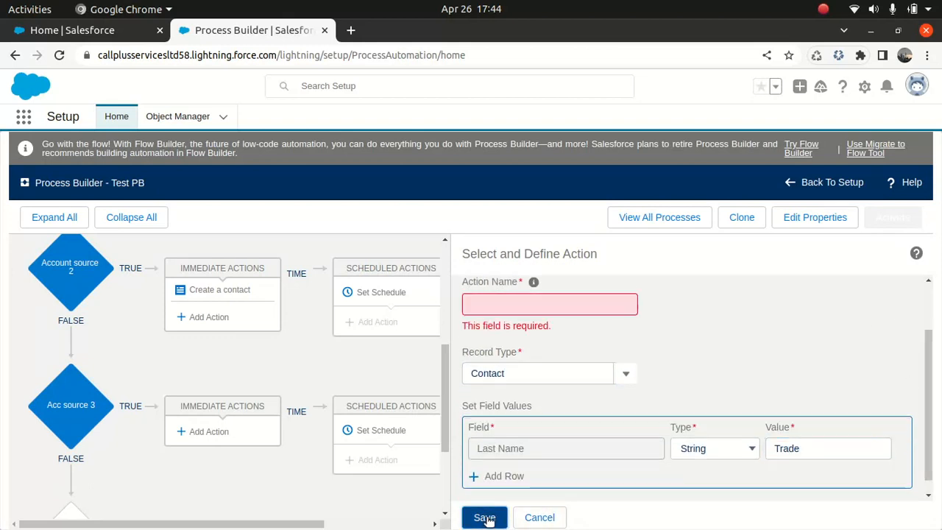
pyautogui.click(513, 312)
pyautogui.write('Tradeshow')
pyautogui.click(484, 517)
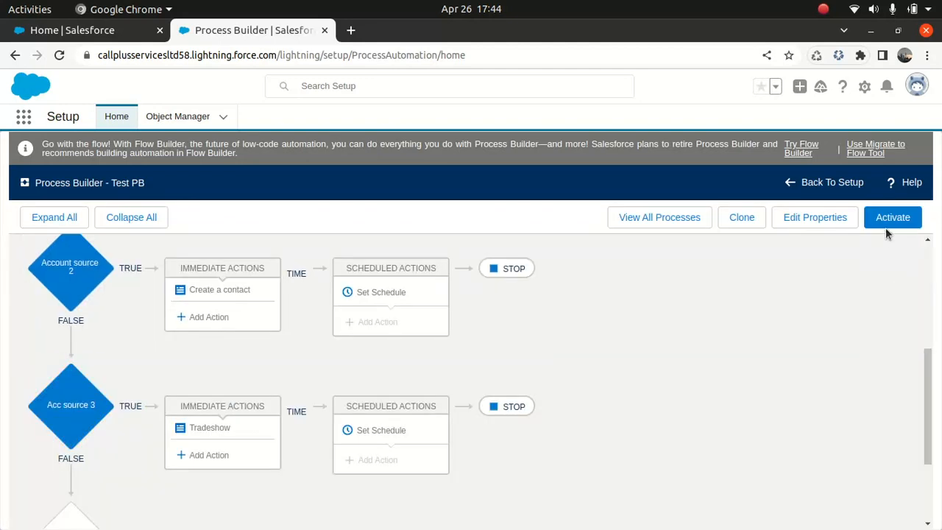
# Activate the new version of the Test PB process and confirm the activation.
pyautogui.click(888, 221)
pyautogui.click(652, 394)
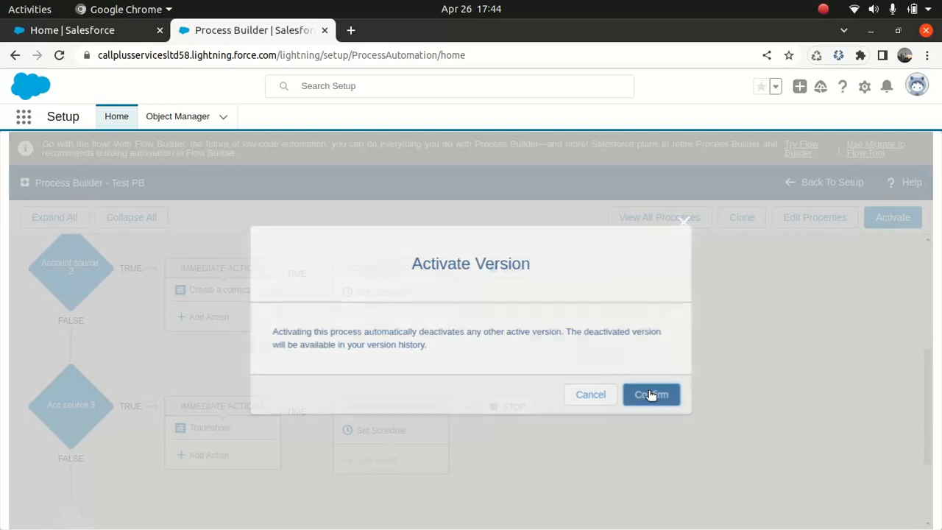
# Migrate the Test PB process to a flow with the Migrate to Flow tool, including all three criteria.
pyautogui.click(109, 36)
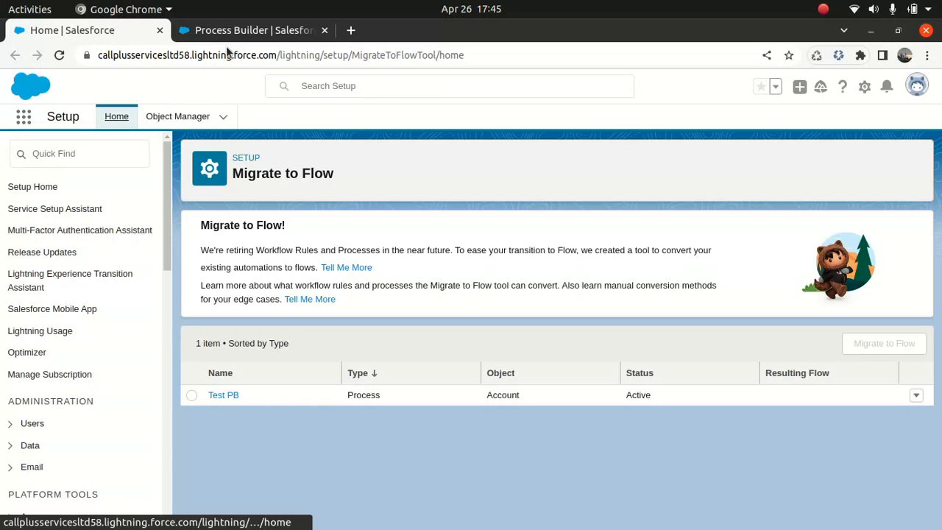
pyautogui.click(191, 395)
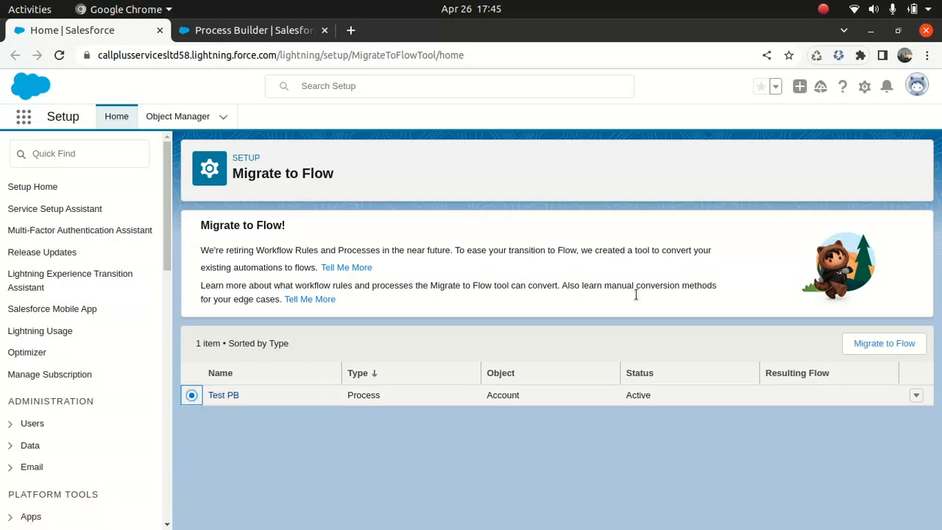
pyautogui.click(874, 344)
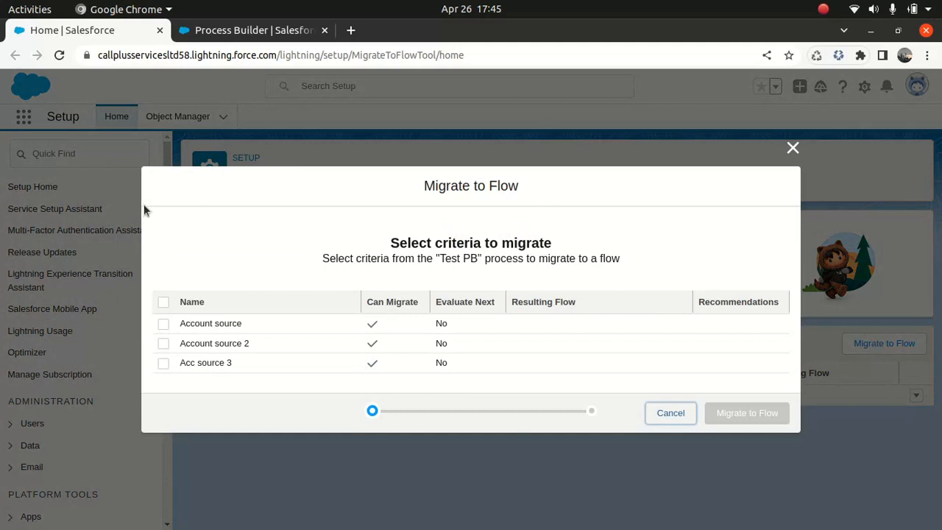
pyautogui.click(161, 302)
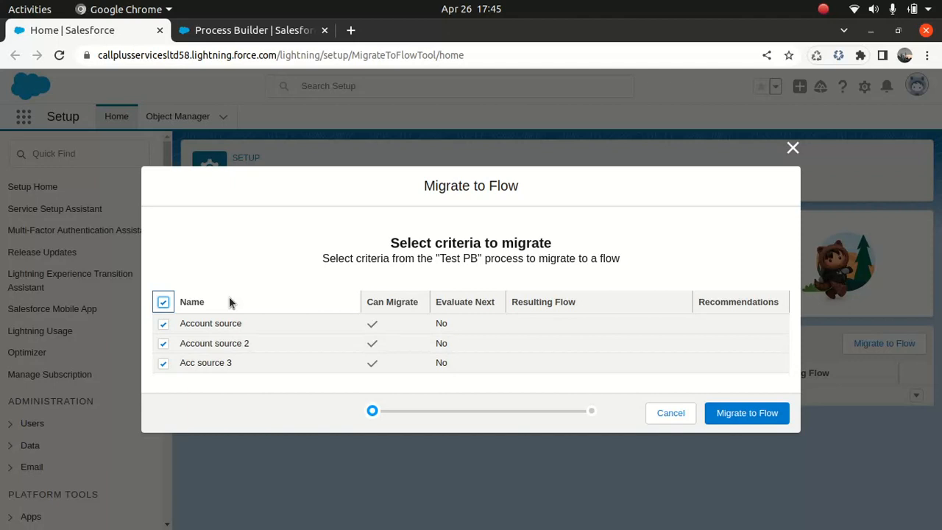
pyautogui.click(745, 413)
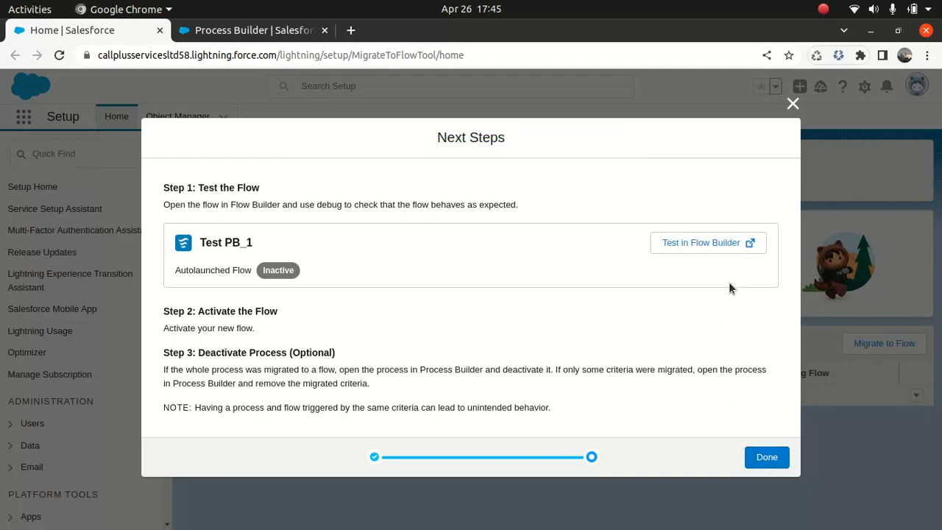
# Open the migrated Test PB_1 flow in Flow Builder and examine its decision branches and create actions.
pyautogui.click(707, 246)
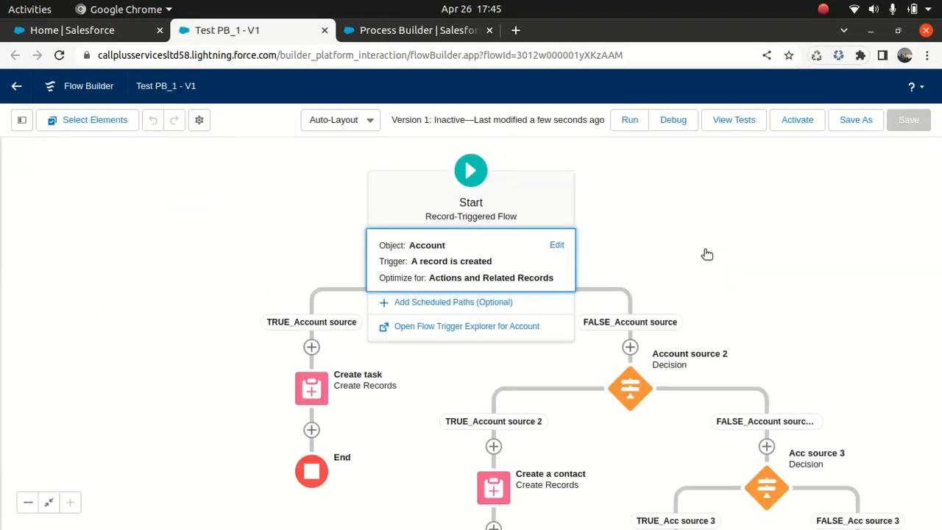
pyautogui.moveTo(755, 332); pyautogui.dragTo(626, 115)
pyautogui.moveTo(702, 232); pyautogui.dragTo(763, 263)
pyautogui.scroll(-3, 763, 265)
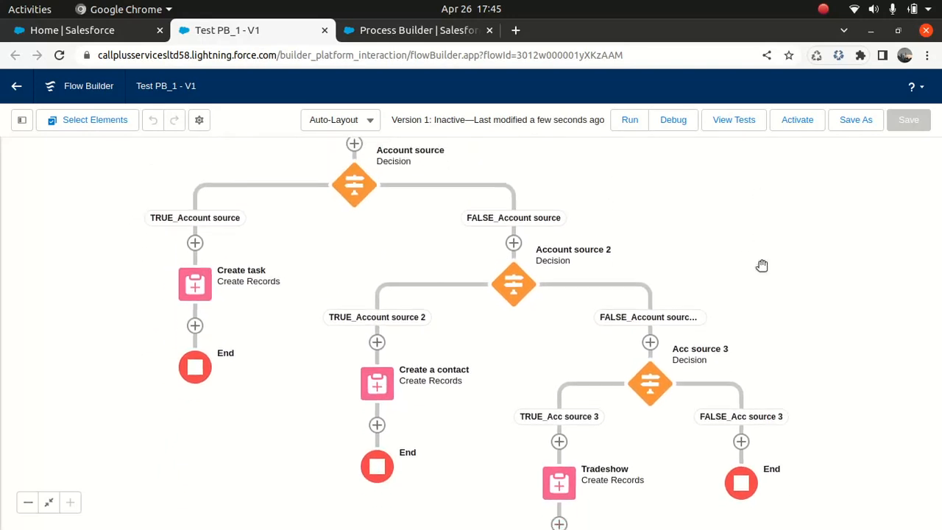
pyautogui.moveTo(862, 251); pyautogui.dragTo(851, 373)
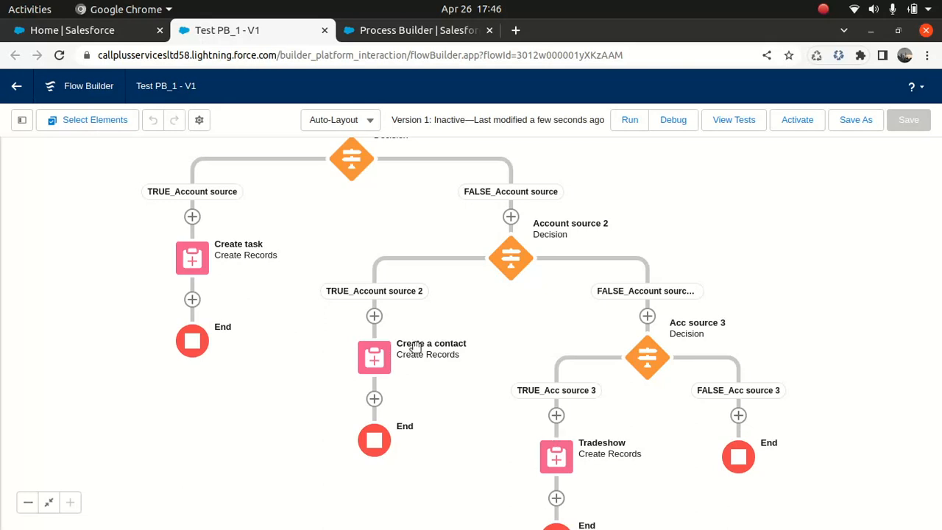
# Review the settings of the Create task and Create a contact elements, leaving both unedited.
pyautogui.click(200, 256)
pyautogui.doubleClick(201, 256)
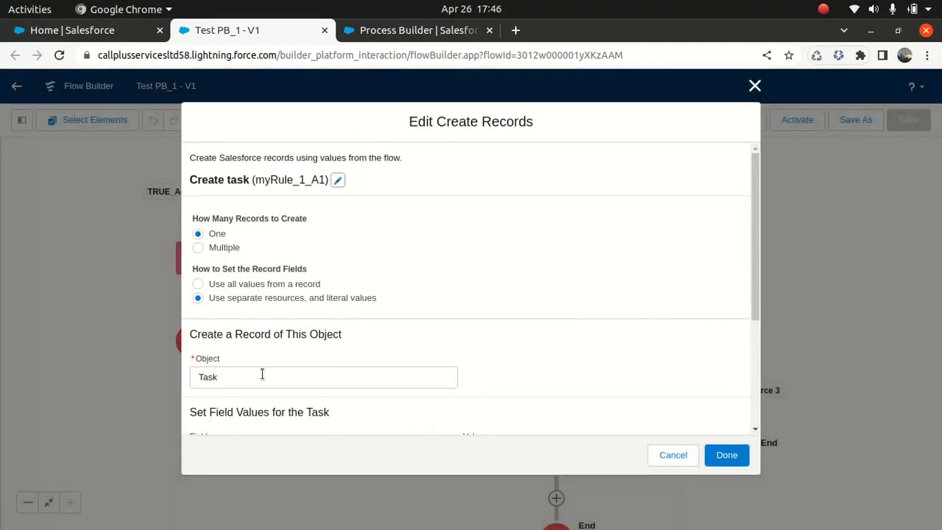
pyautogui.click(753, 89)
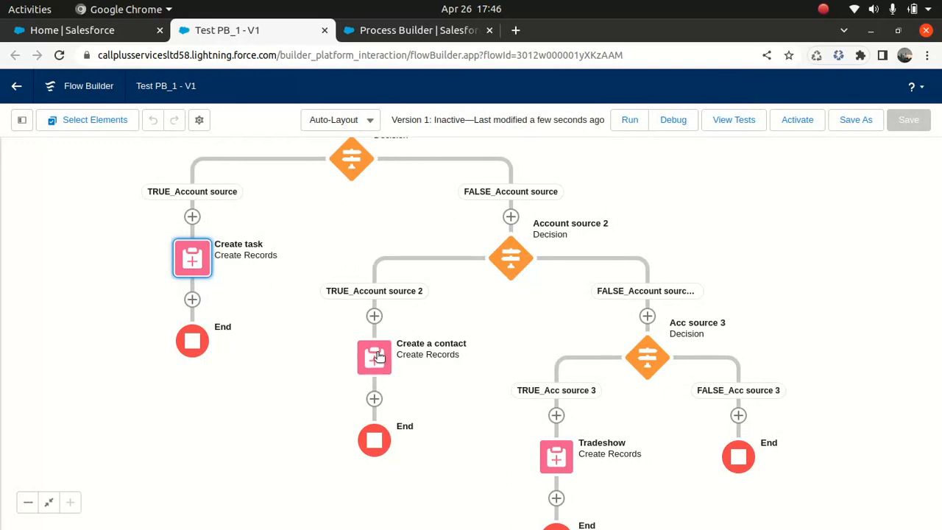
pyautogui.doubleClick(377, 356)
pyautogui.click(752, 87)
# Review the Tradeshow element's object and contact field values, and close it without edits.
pyautogui.doubleClick(556, 455)
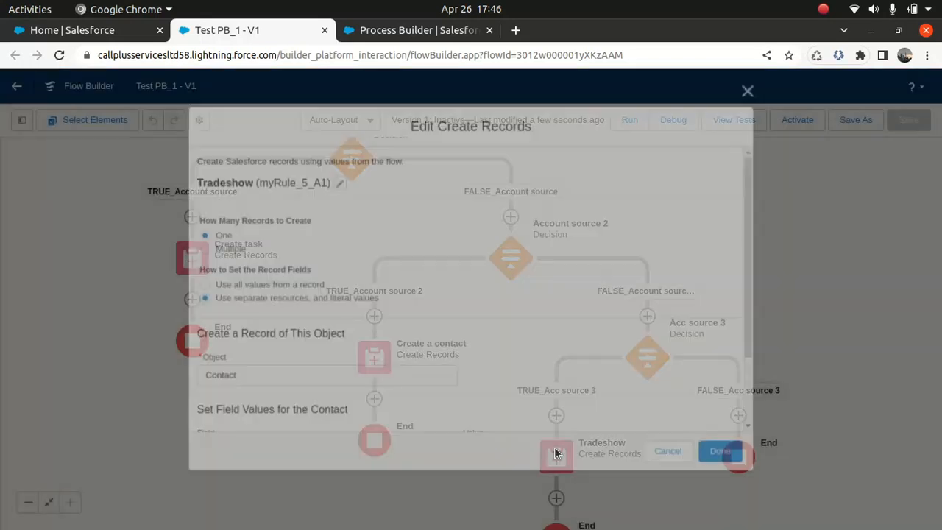
pyautogui.click(755, 85)
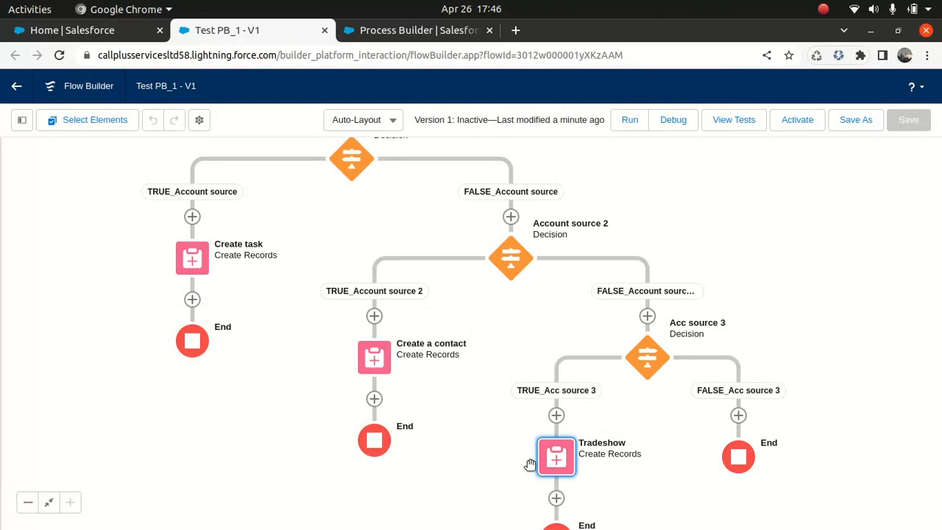
pyautogui.doubleClick(565, 452)
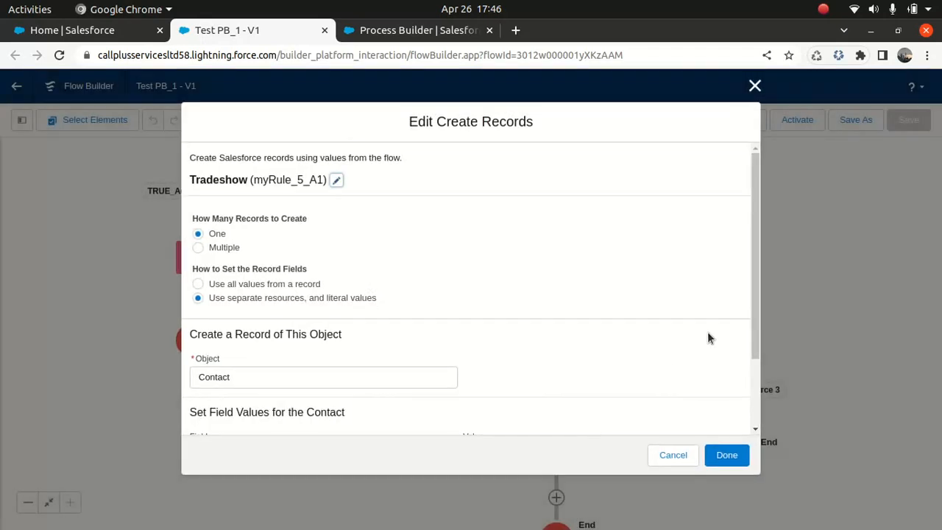
pyautogui.moveTo(758, 264); pyautogui.dragTo(746, 391)
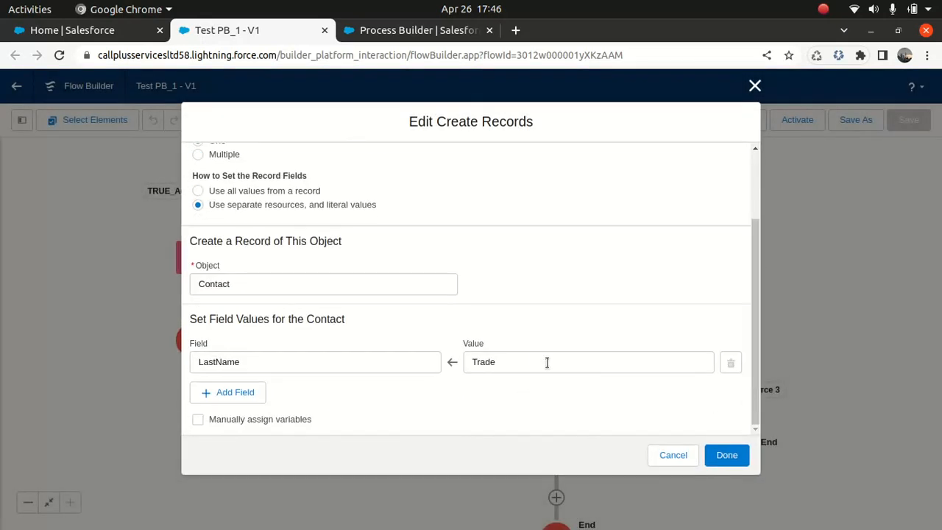
pyautogui.click(755, 86)
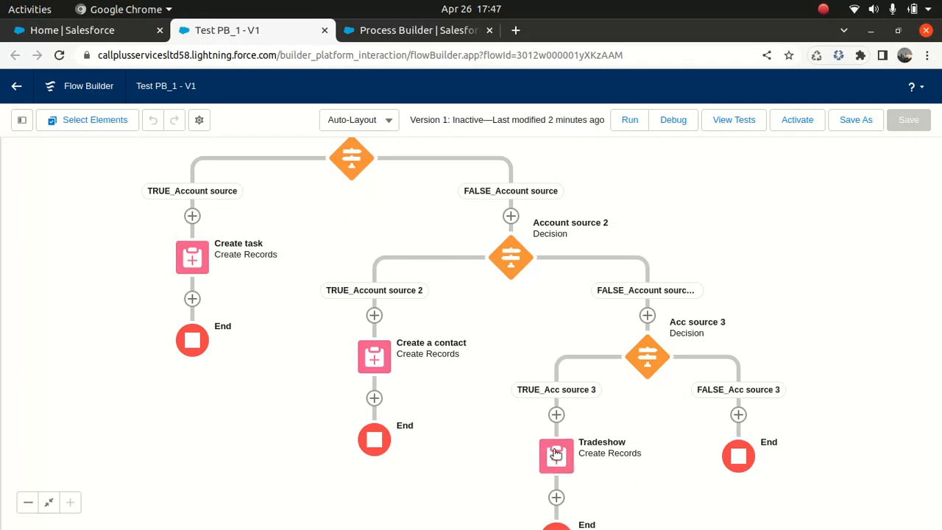
# Add a fault path to the Create task element in the TRUE_Account source branch.
pyautogui.click(193, 259)
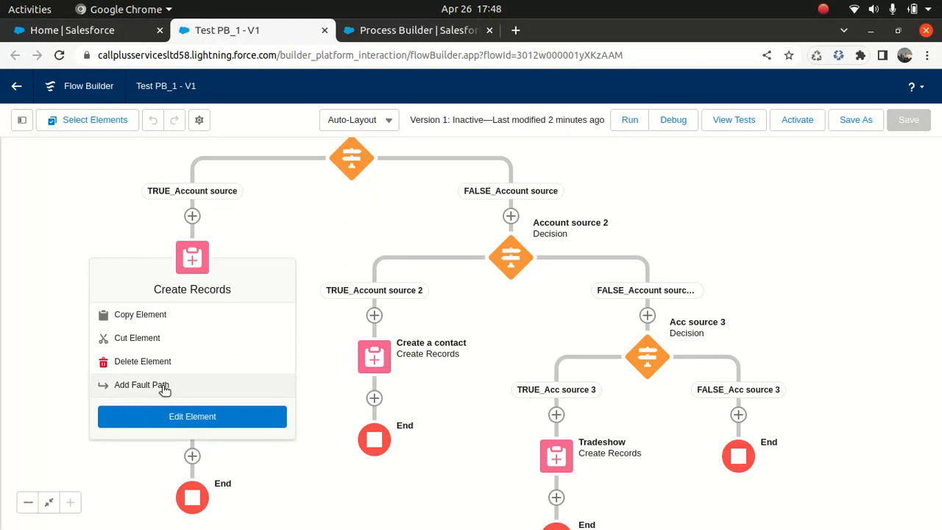
pyautogui.click(163, 387)
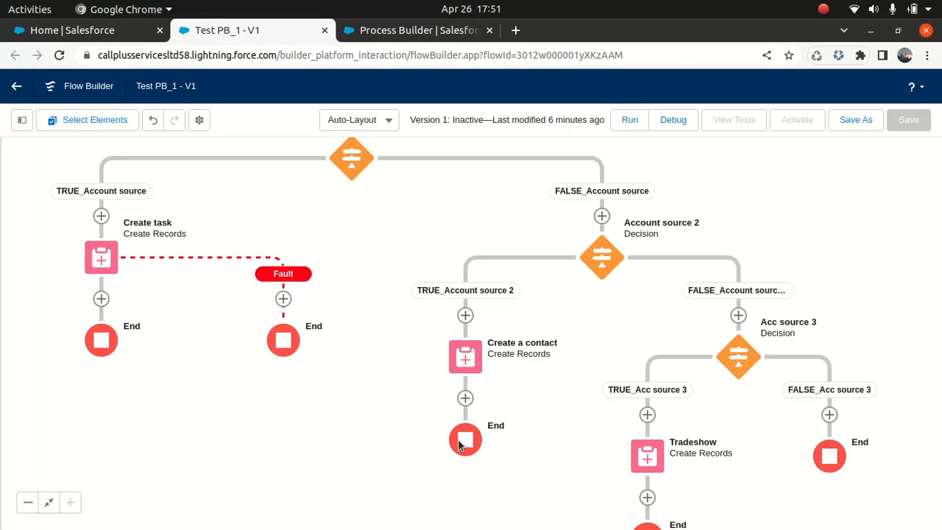
# Return to the Migrate to Flow page and close the migration's Next Steps dialog.
pyautogui.click(90, 31)
pyautogui.click(798, 108)
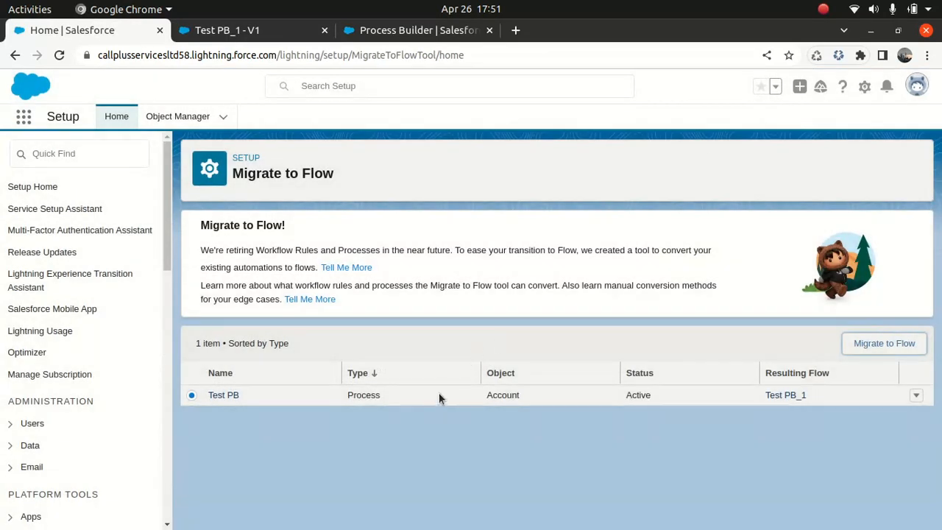